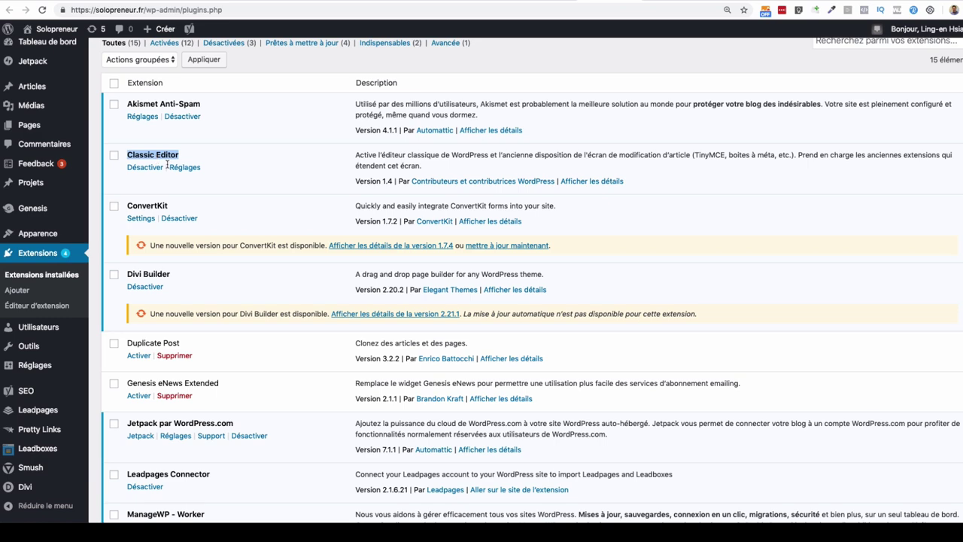
- Open the page for adding a new extension from the installed extensions list
scroll(243, 165, "up", 3)
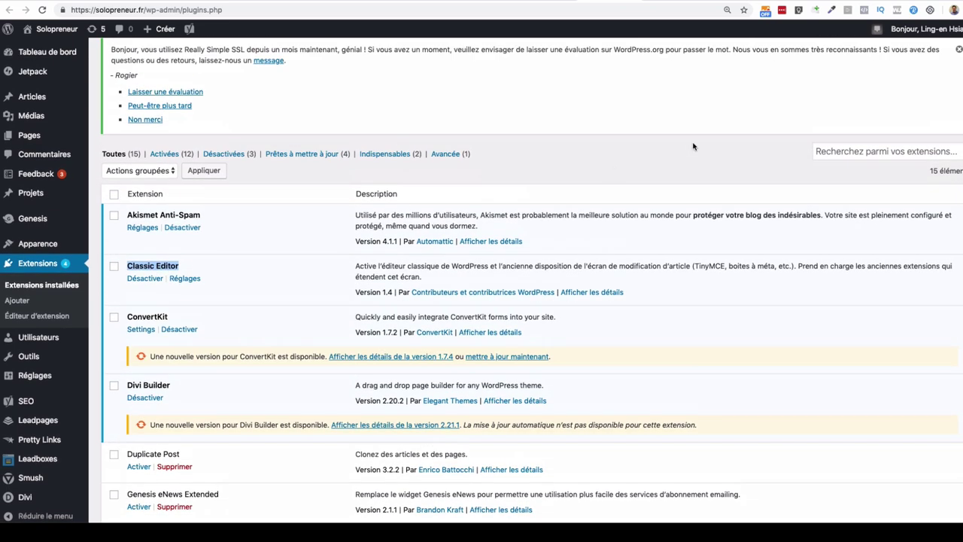
scroll(180, 170, "up", 2)
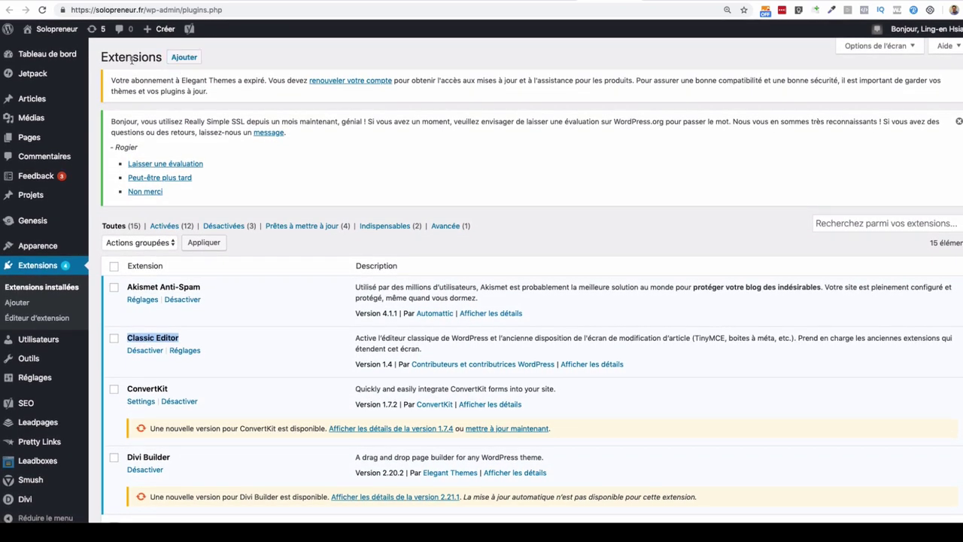
left_click(184, 57)
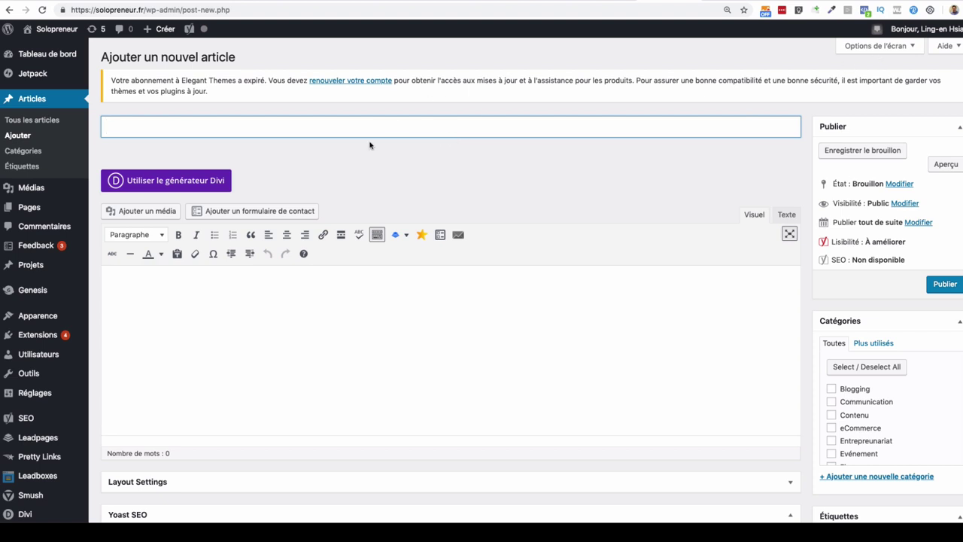
- Enter "164. 26 DÉFINITIONS MARKETING" as the title of the new article
left_click(333, 167)
left_click(285, 131)
type("1")
type("64")
type(". 26 D")
type("ÉFOTO")
key("BackSpace")
key("BackSpace")
key("BackSpace")
type("INITIONS MARKETING")
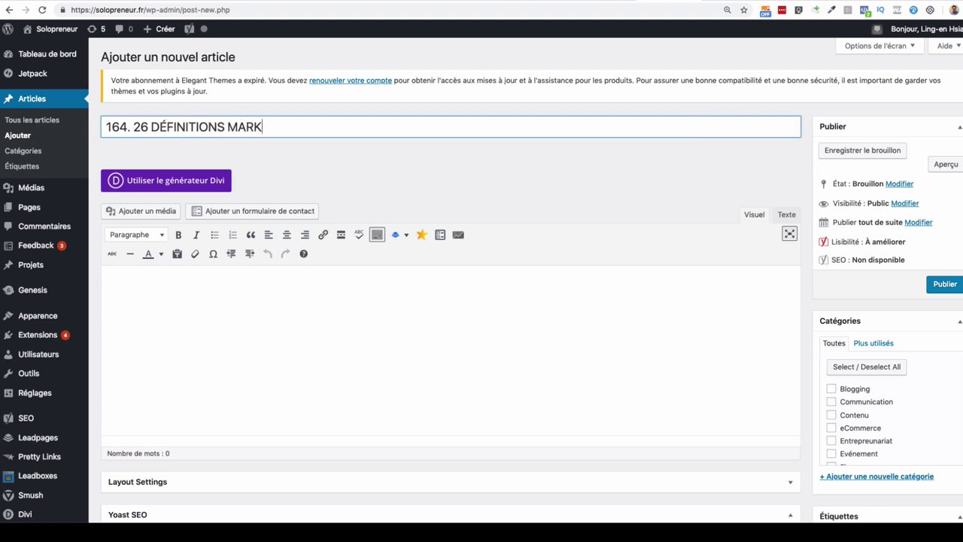
- Write the introduction line "Intro blablabla" in the article body and start a new paragraph
left_click(174, 316)
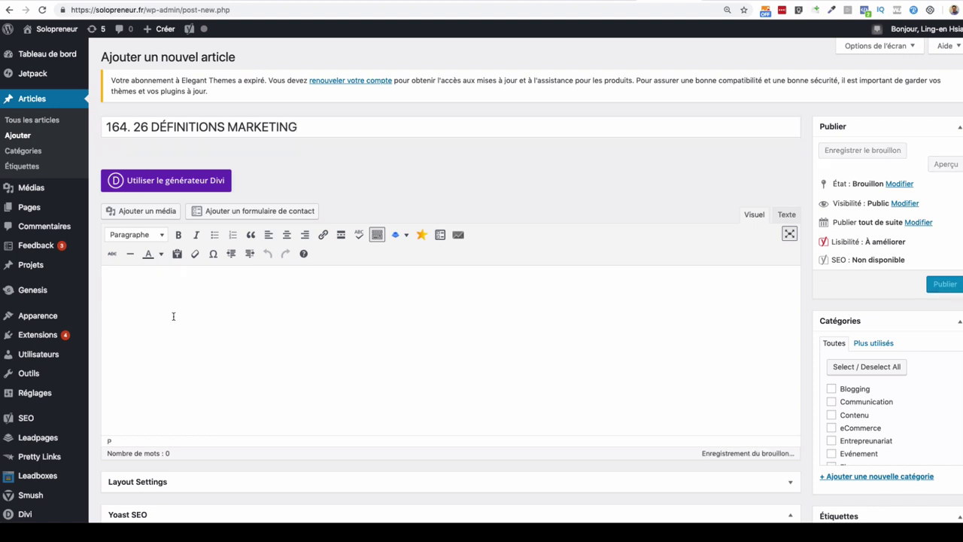
type("Intro")
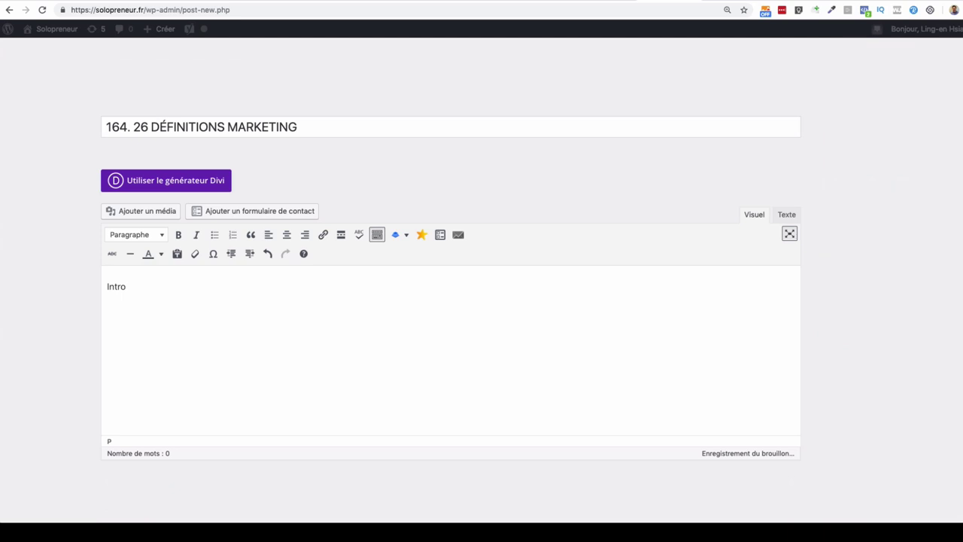
type(" blablabla")
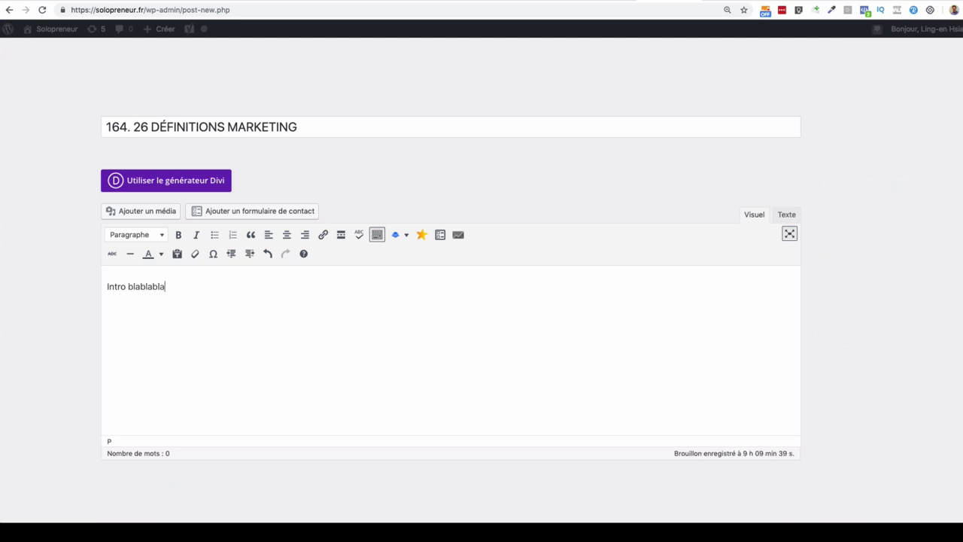
key("Return")
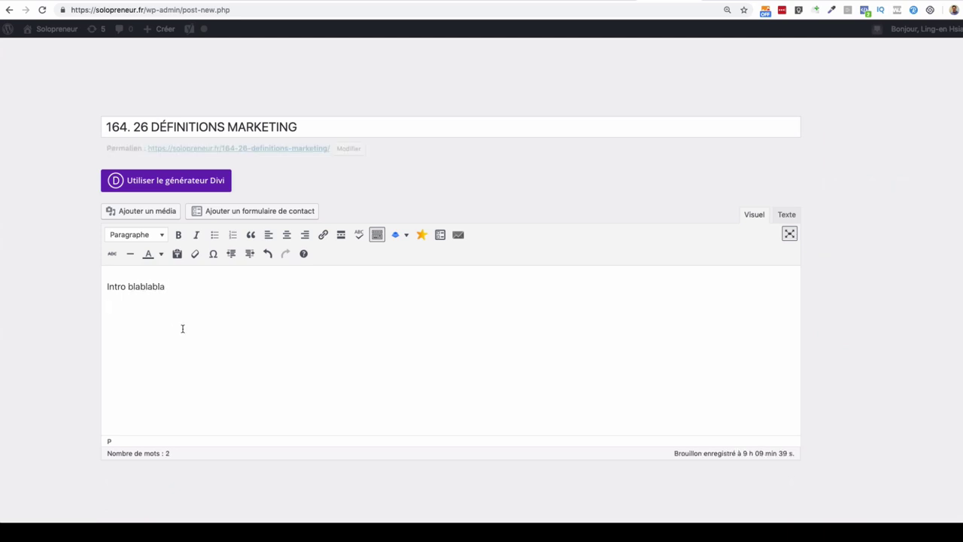
- Add the line "Sous-titre" below the introduction and format it as a Titre 3 heading
type("Sous-titra")
left_click(375, 241)
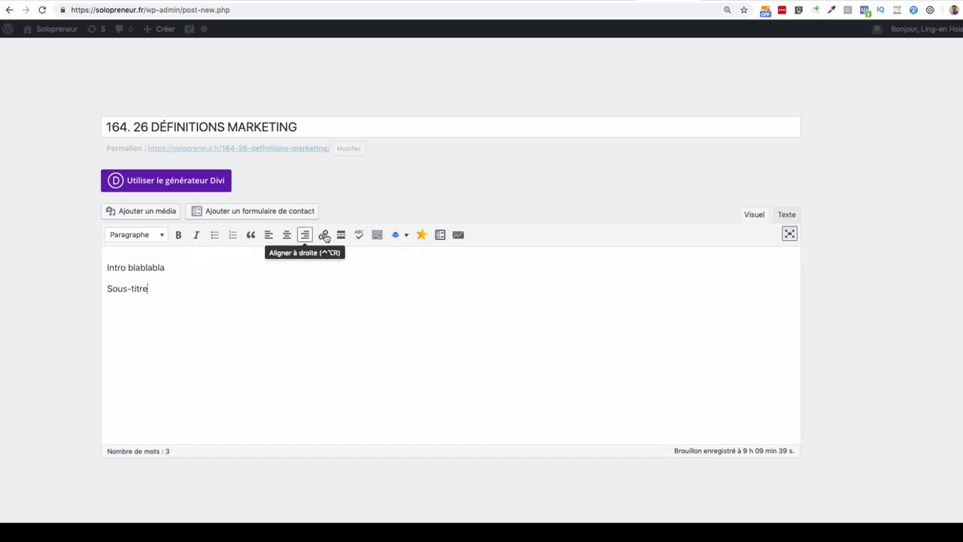
left_click(377, 236)
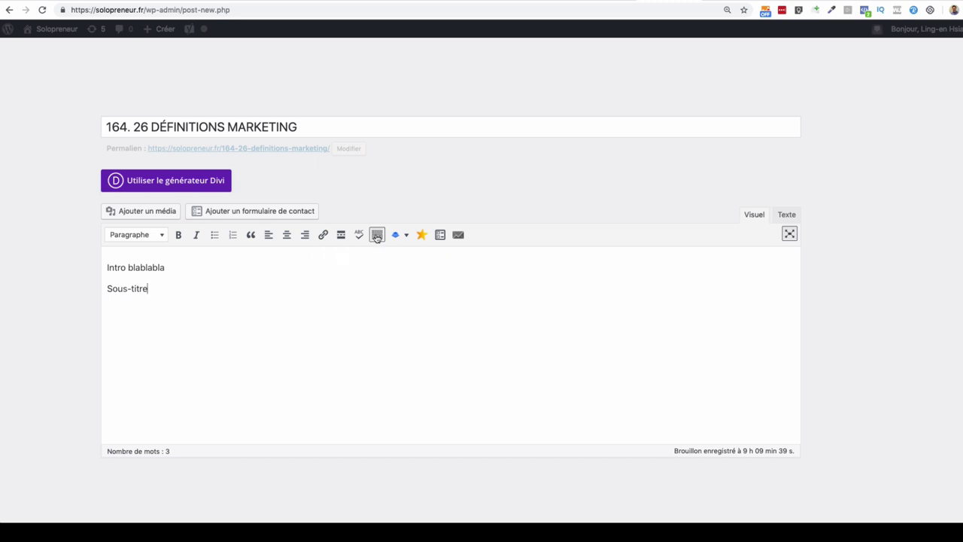
left_click_drag(183, 307, 97, 308)
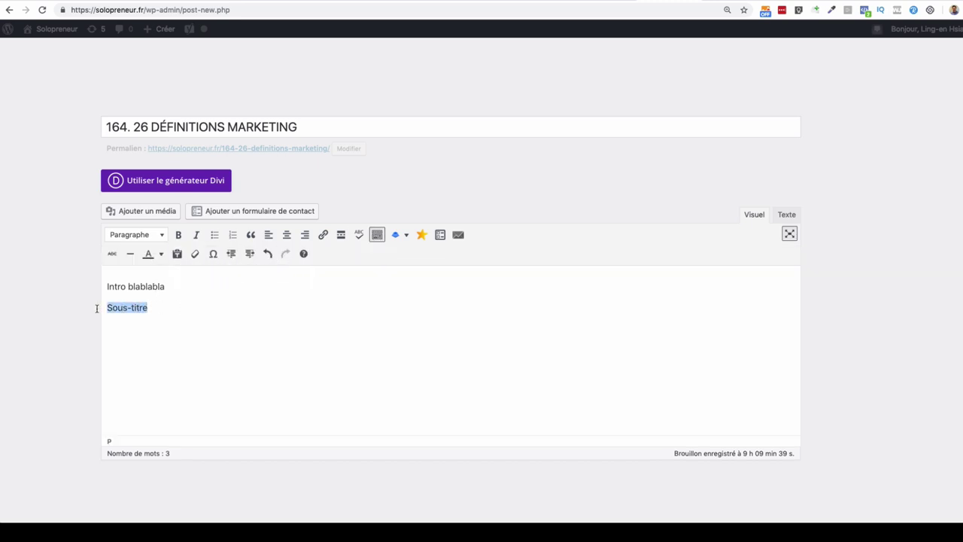
left_click(149, 236)
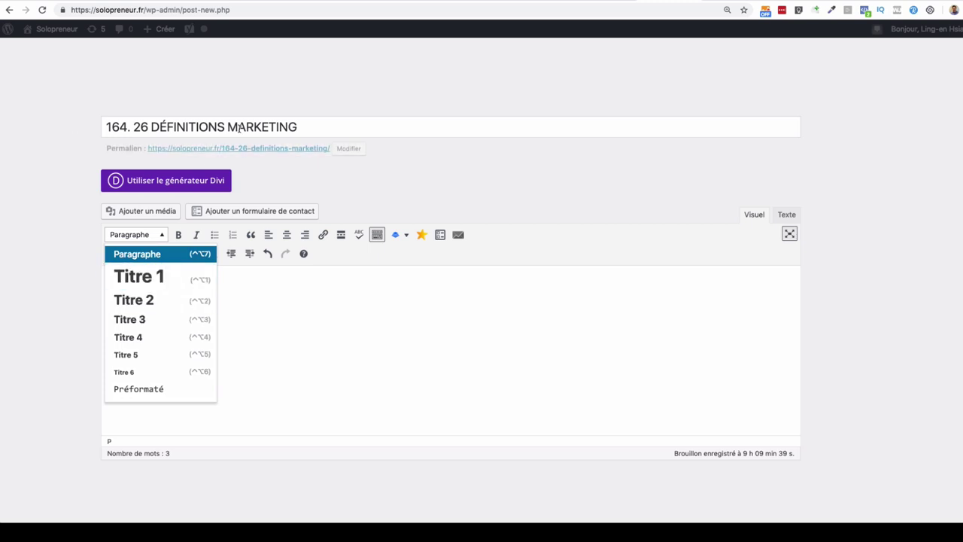
left_click(148, 321)
- Add the paragraph "dfsdf" under the Sous-titre heading, followed by "Sous-titre B" formatted as Titre 3
left_click(167, 308)
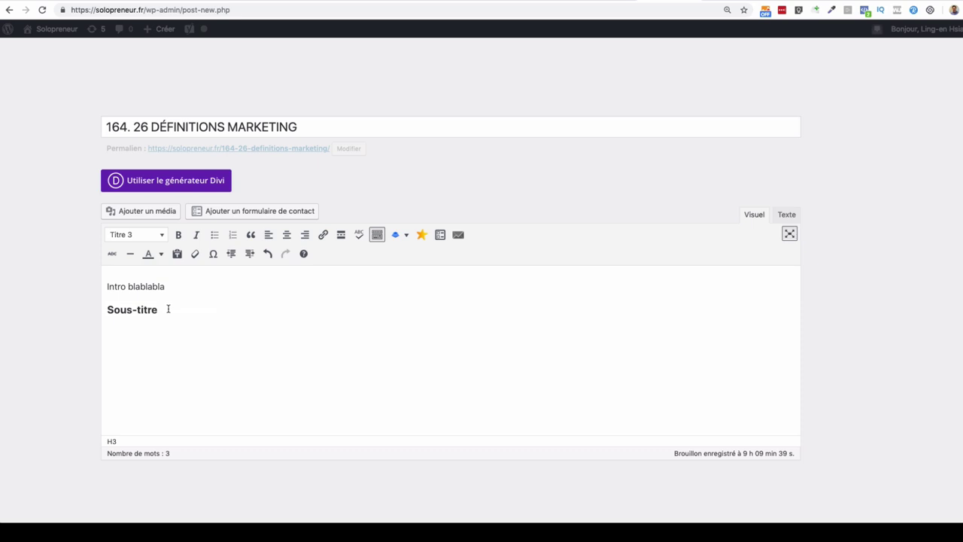
key("Return")
type("dfsdf")
key("Return")
type("Sous-t")
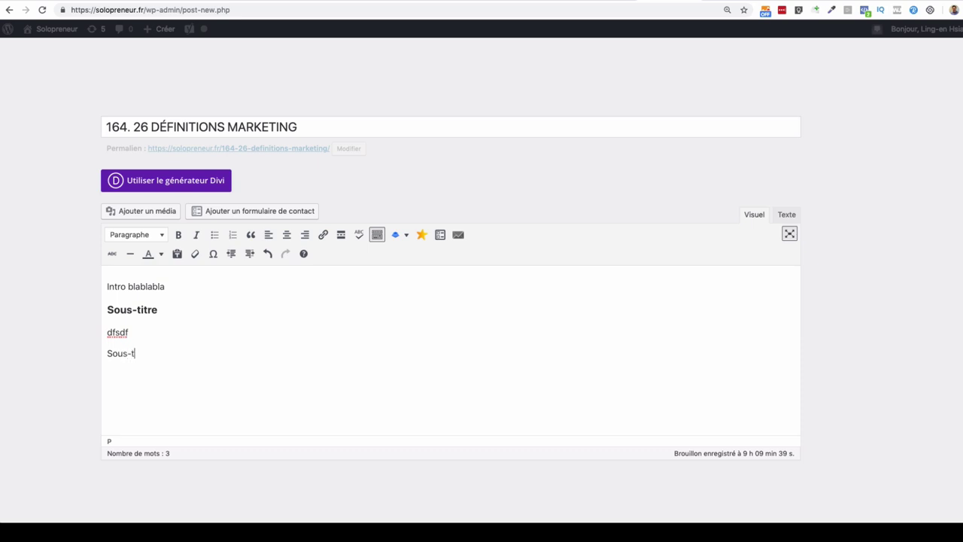
type("itra")
left_click_drag(163, 355, 107, 353)
left_click(132, 236)
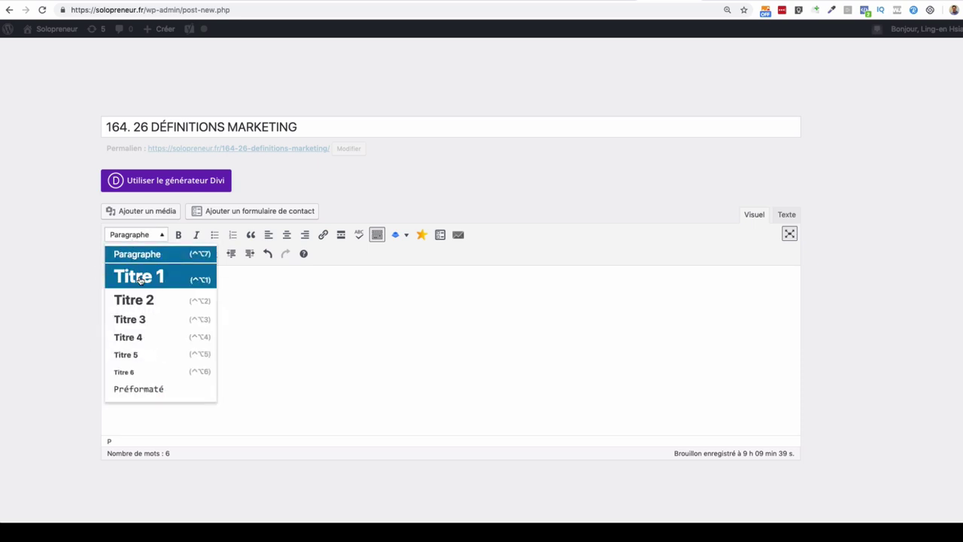
left_click(149, 322)
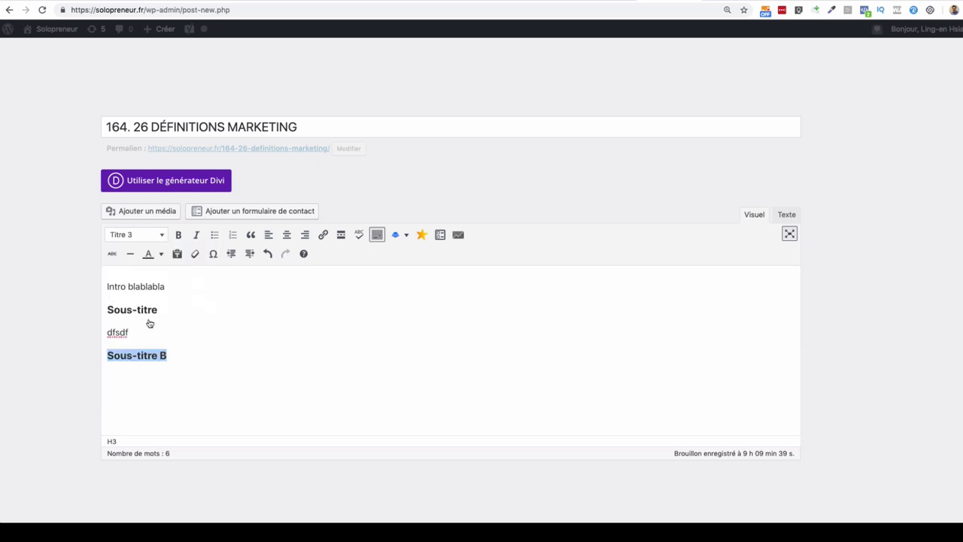
- Check the heading style of both subtitles and add the paragraph "fzfze" under Sous-titre B
left_click_drag(157, 309, 102, 309)
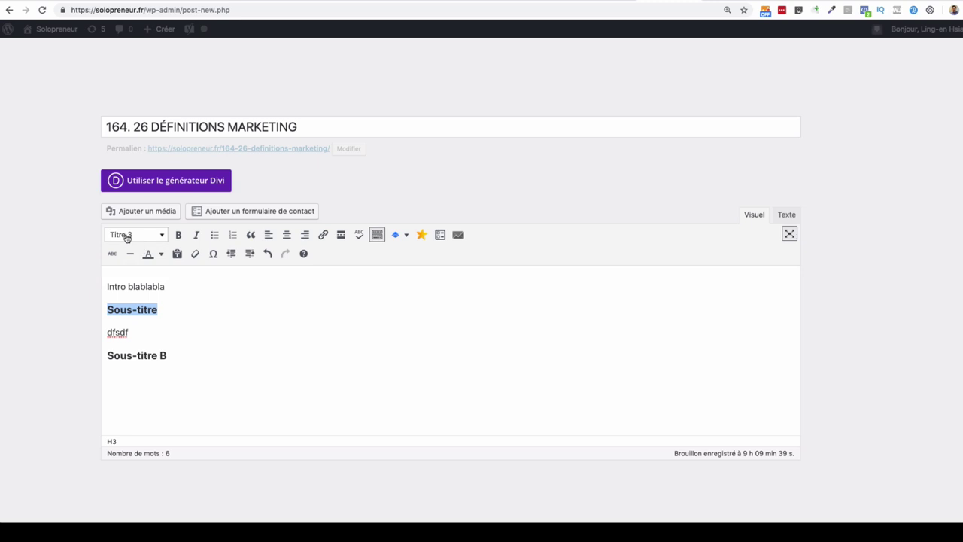
left_click_drag(169, 356, 93, 357)
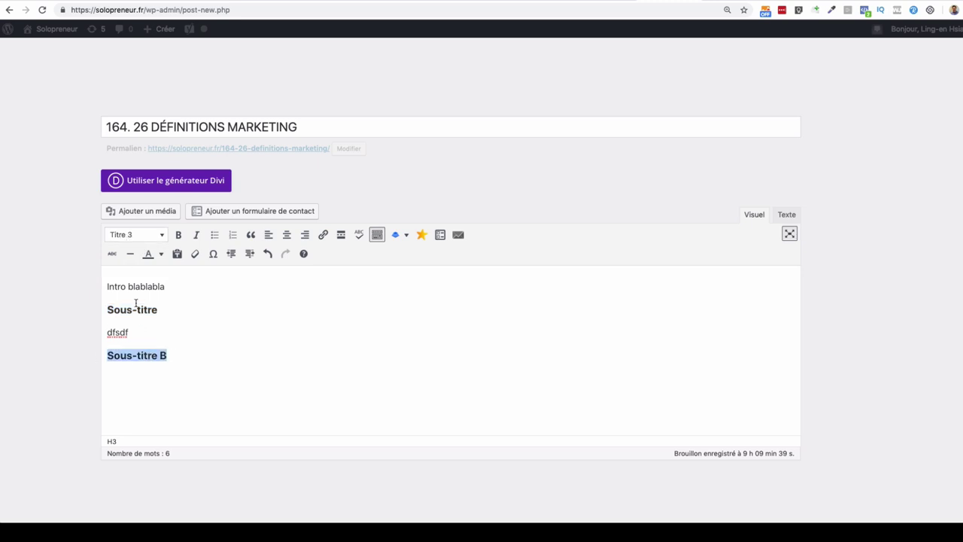
left_click(188, 359)
key("Return")
type("fzfze")
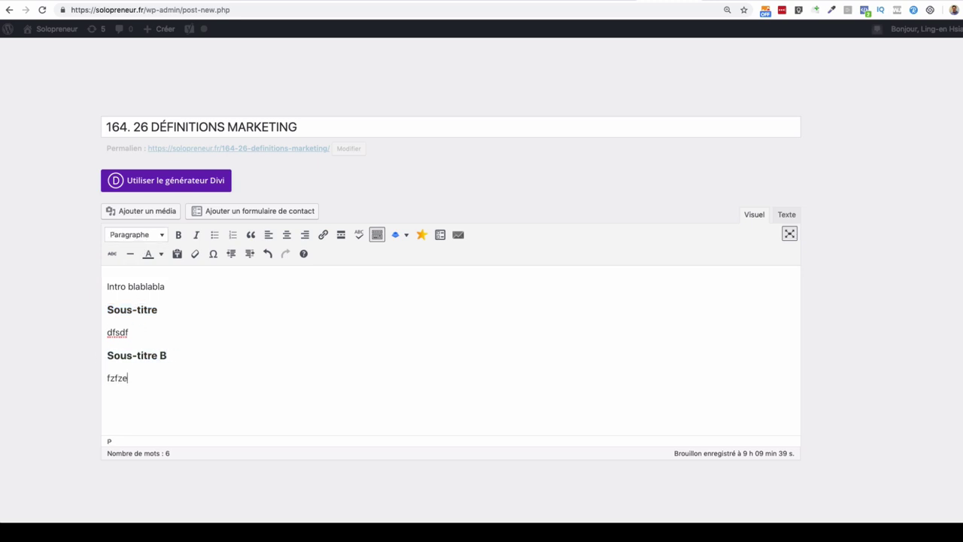
left_click(139, 308)
left_click(158, 377)
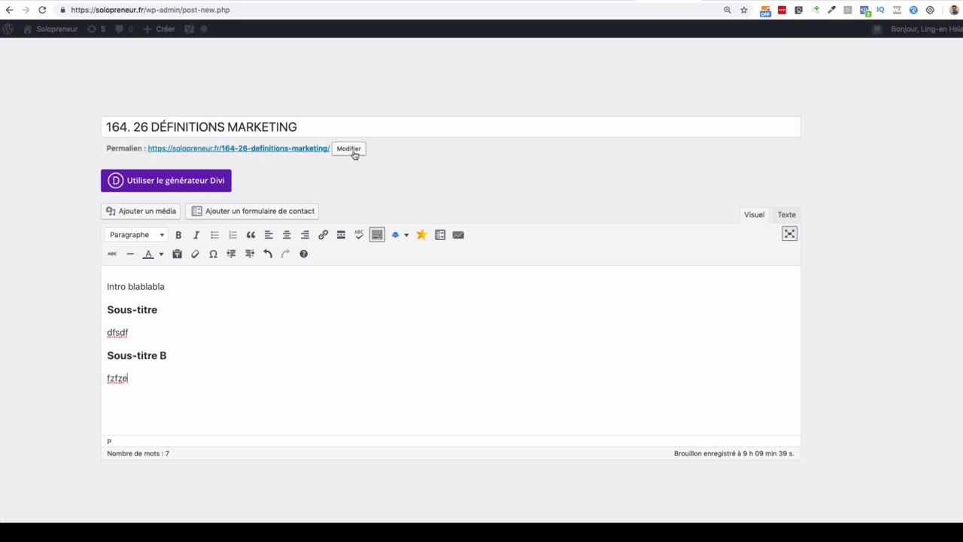
- Shorten the article's permalink slug to 164 and apply it
left_click_drag(224, 154, 329, 152)
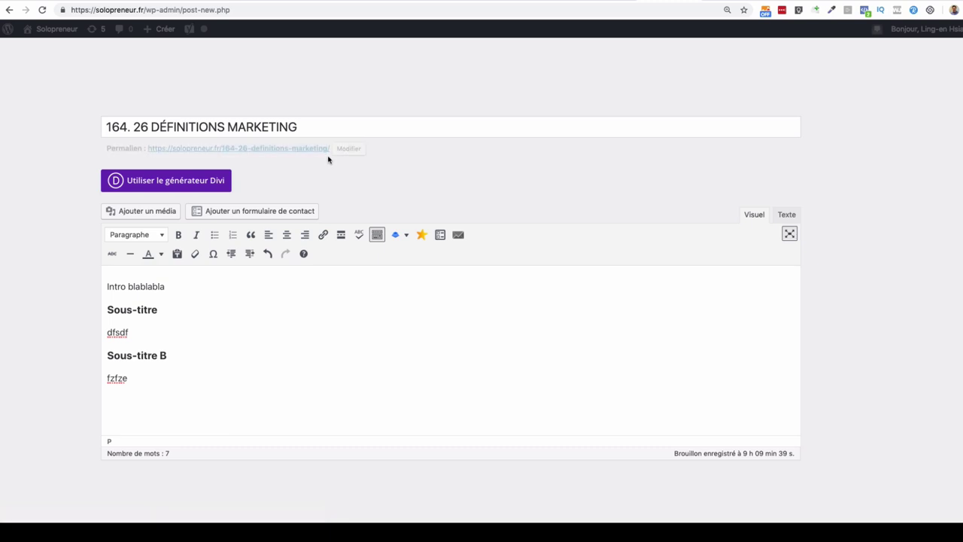
left_click(358, 150)
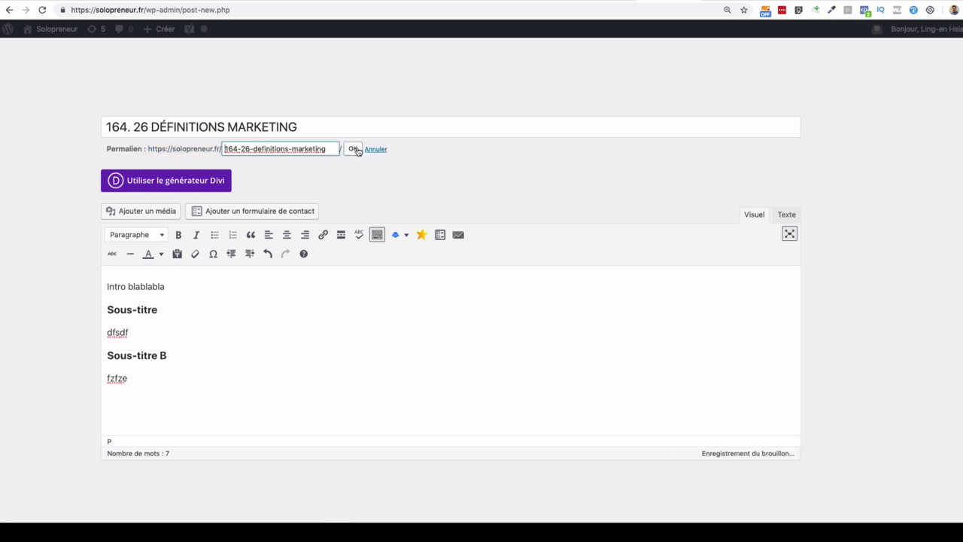
left_click_drag(240, 150, 334, 149)
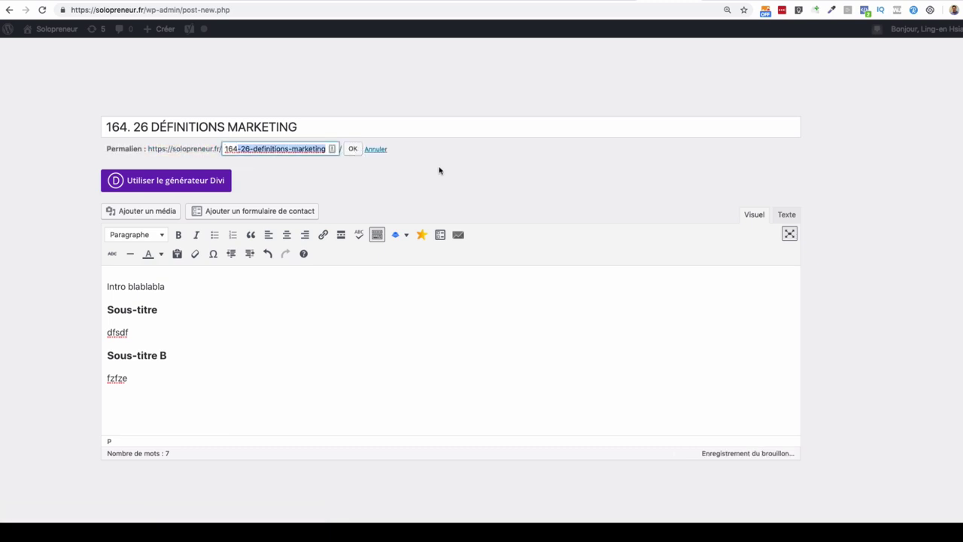
key("BackSpace")
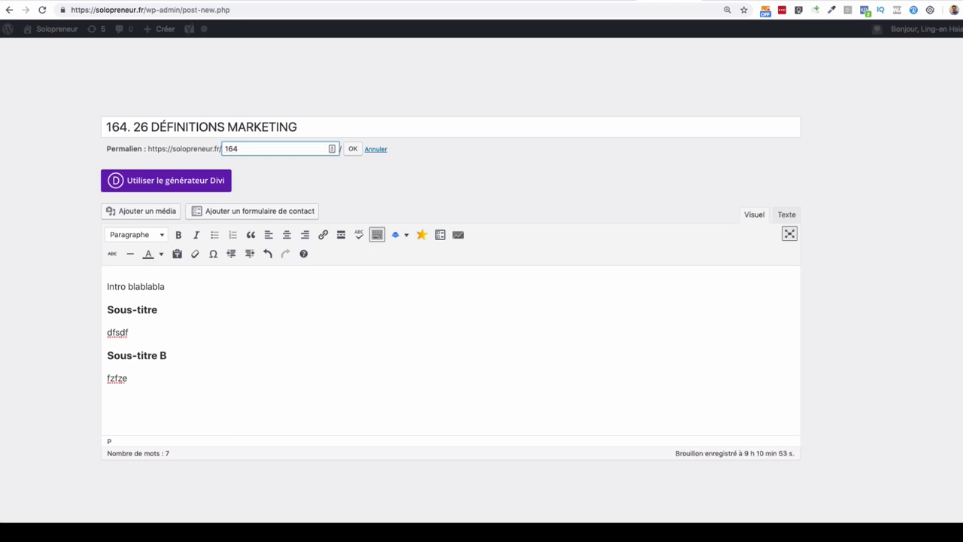
left_click(352, 149)
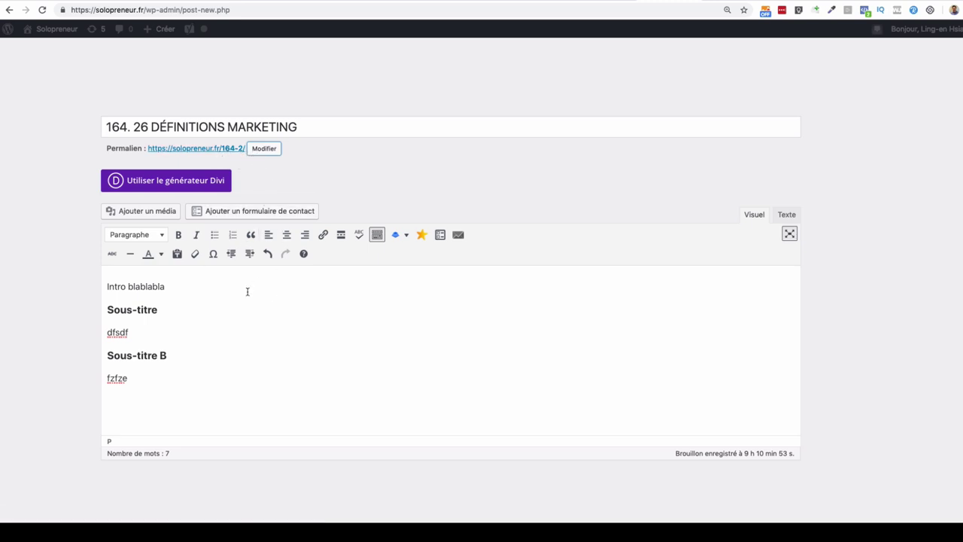
- Try to remove the "-2" suffix from the permalink slug so that it reads only 164
left_click(272, 149)
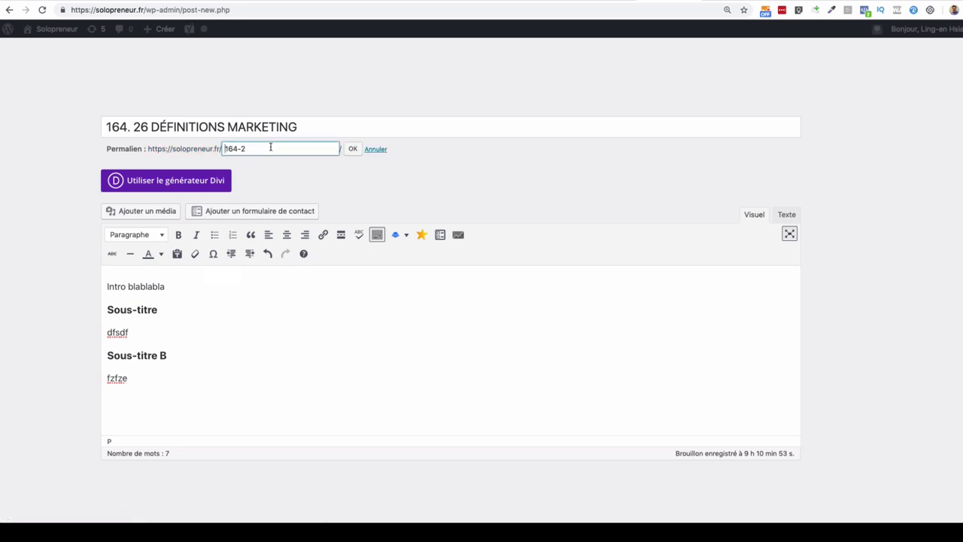
left_click_drag(241, 149, 280, 152)
key("Tab")
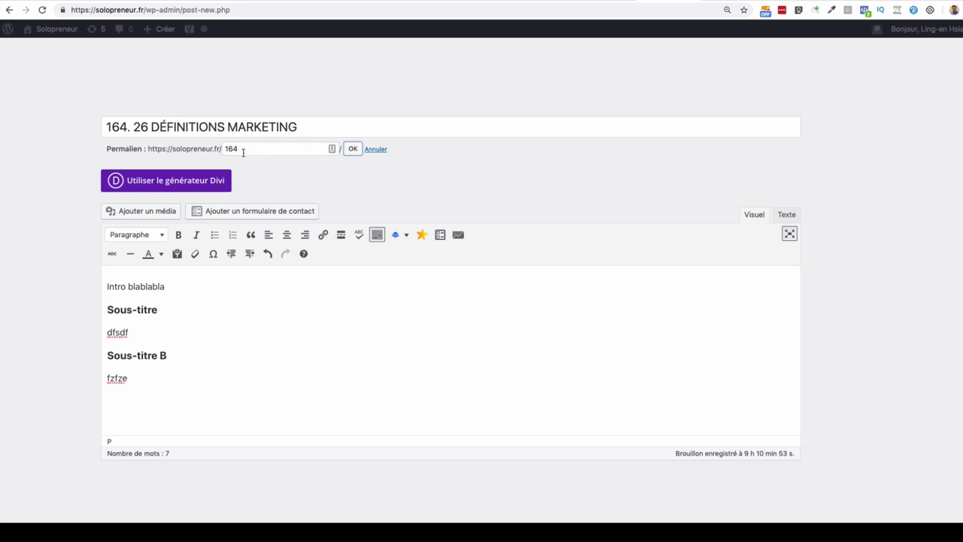
key("Return")
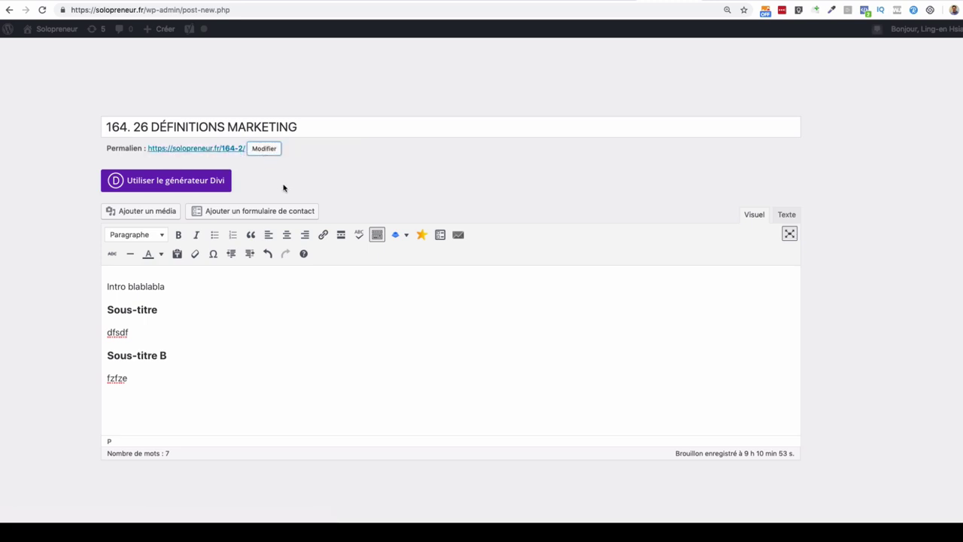
- Add the line "Mot-clé." in bold below the last paragraph and start a new paragraph after it
left_click(258, 378)
scroll(257, 373, "down", 1)
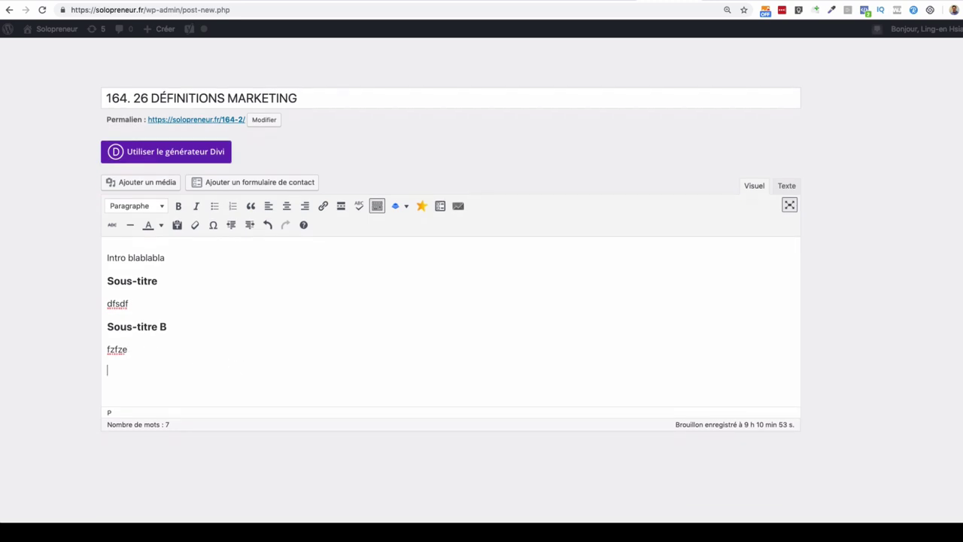
type("M")
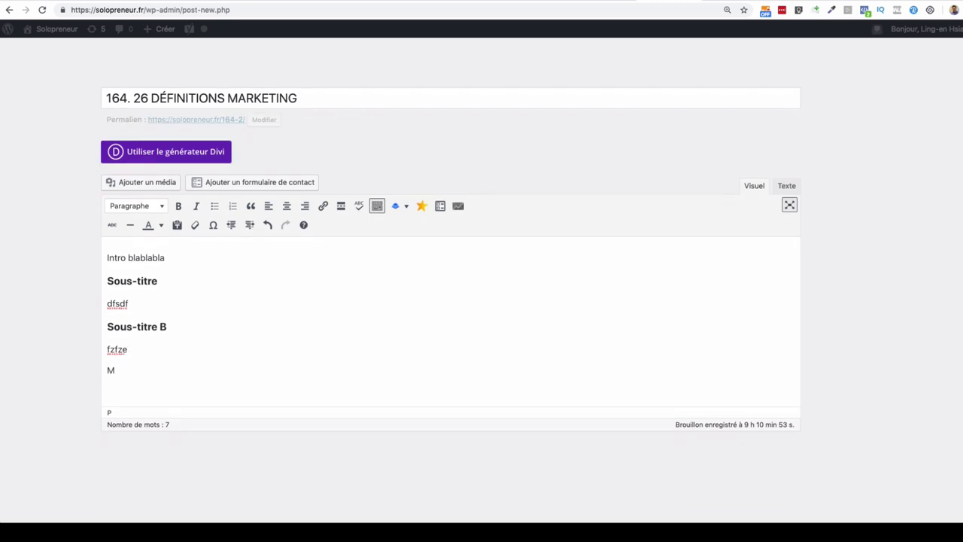
type("OTO")
key("BackSpace")
type("ot-clé.")
key("shift+Home")
left_click(178, 206)
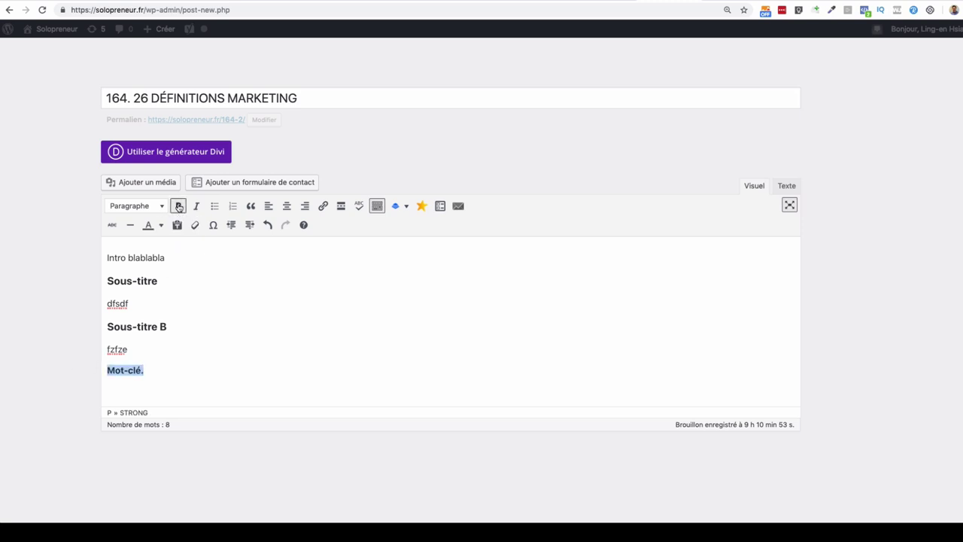
left_click(275, 388)
key("Return")
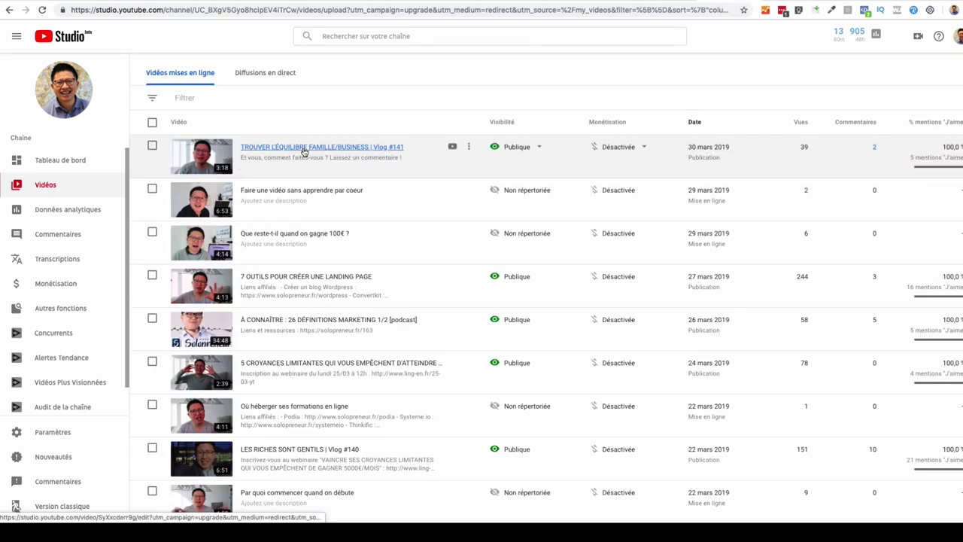
- In YouTube Studio, open the video "TROUVER L'ÉQUILIBRE FAMILLE/BUSINESS | Vlog #141" and copy its video URL
left_click(318, 145)
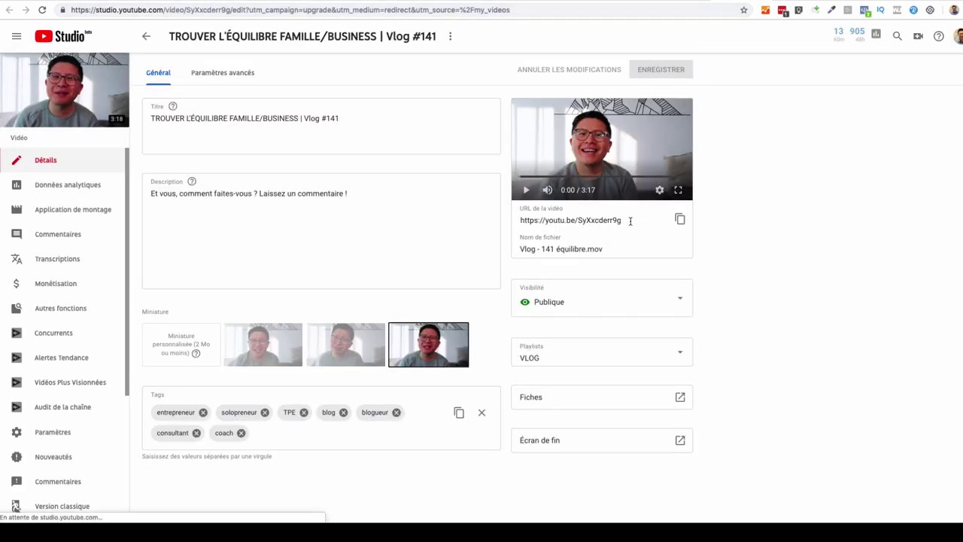
left_click_drag(623, 219, 479, 220)
left_click(604, 157)
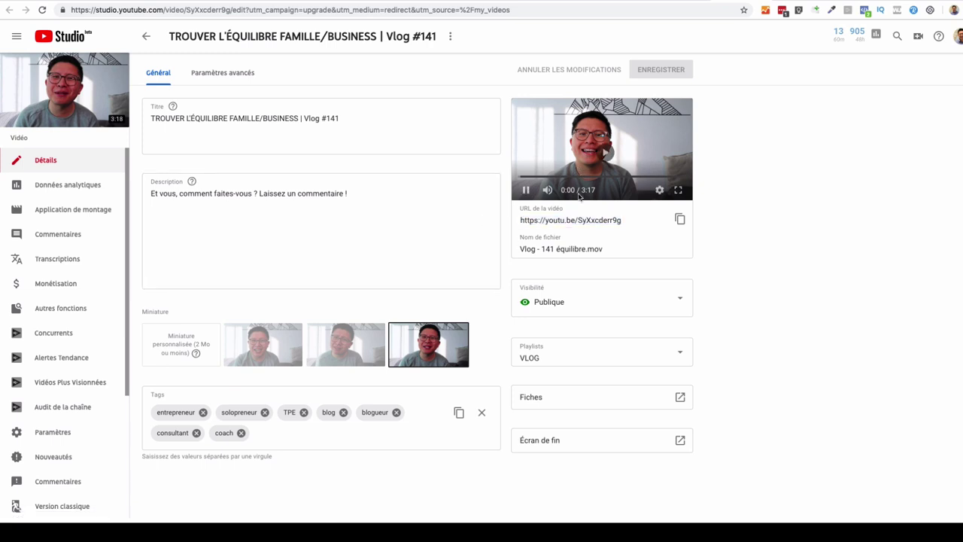
left_click_drag(623, 220, 513, 220)
key("ctrl+c")
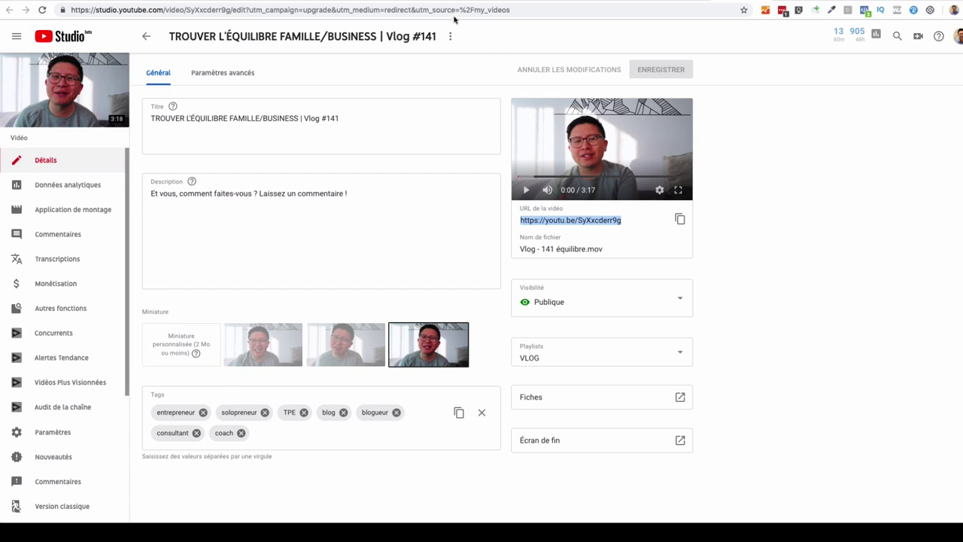
- Load the copied link to get the full YouTube watch URL and embed that video below "Mot-clé." in the WordPress article
left_click(363, 12)
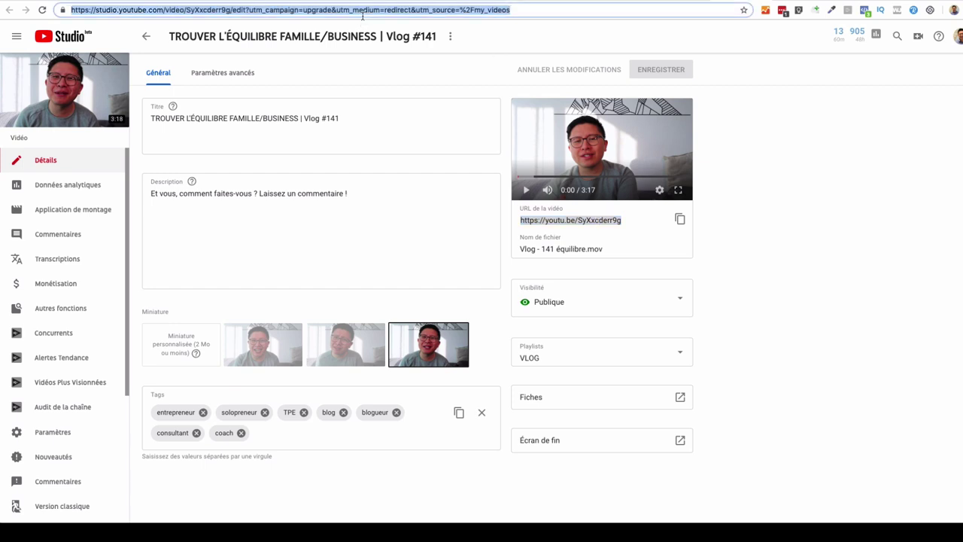
key("ctrl+v")
key("Return")
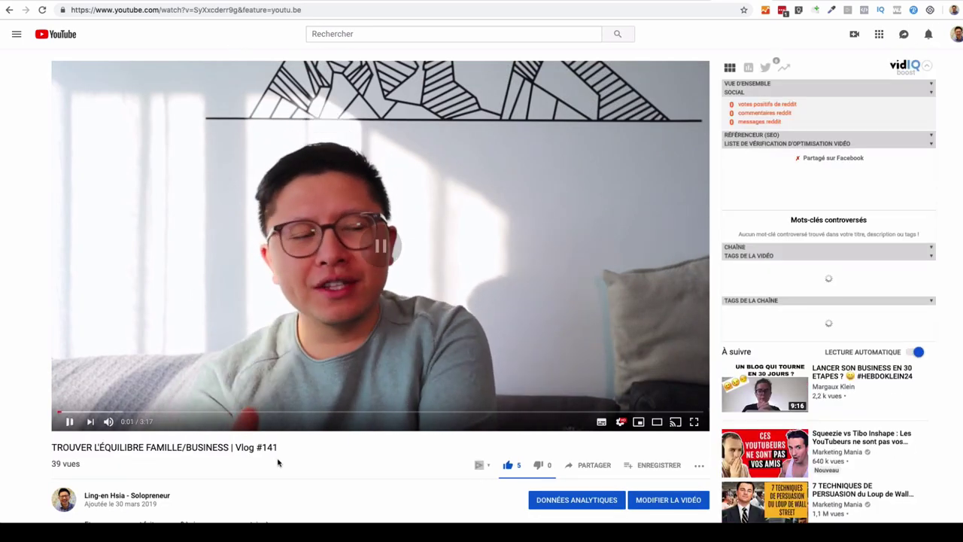
left_click(291, 10)
key("ctrl+c")
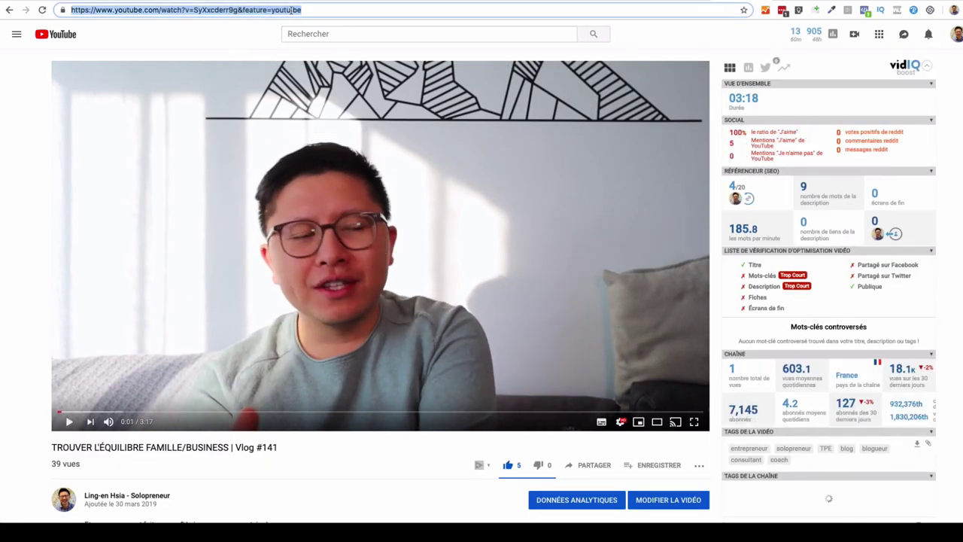
key("BackSpace")
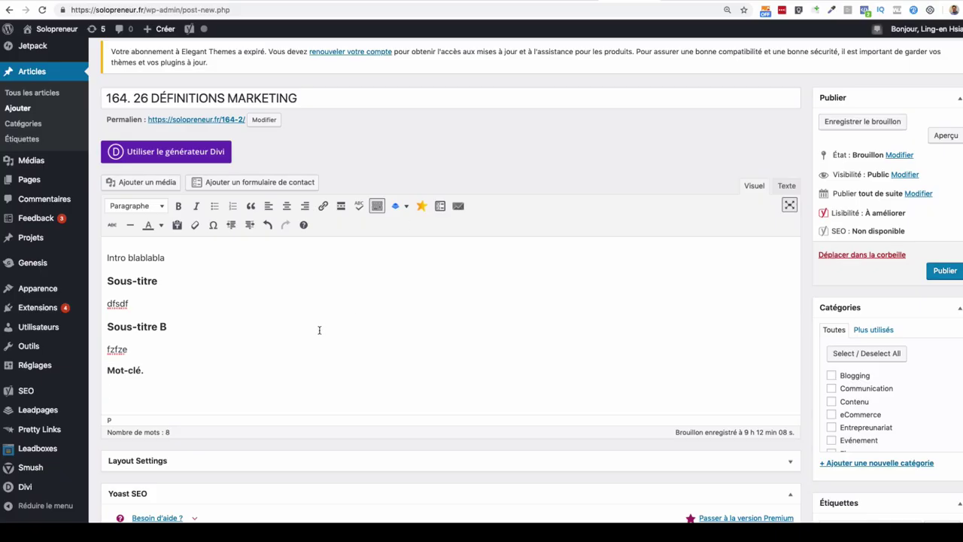
key("ctrl+v")
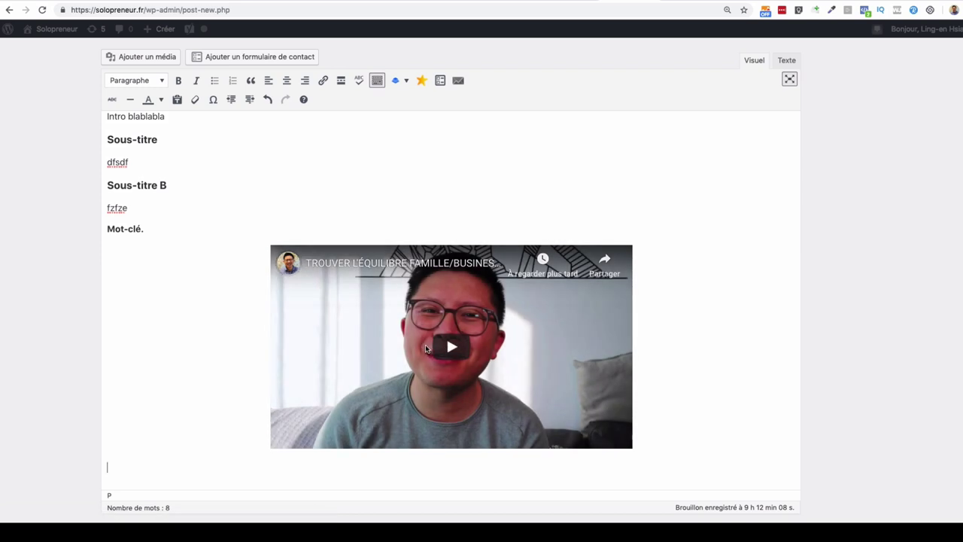
- Assign the article to the Marketing category and add the tag "Podcast"
scroll(425, 347, "down", 1)
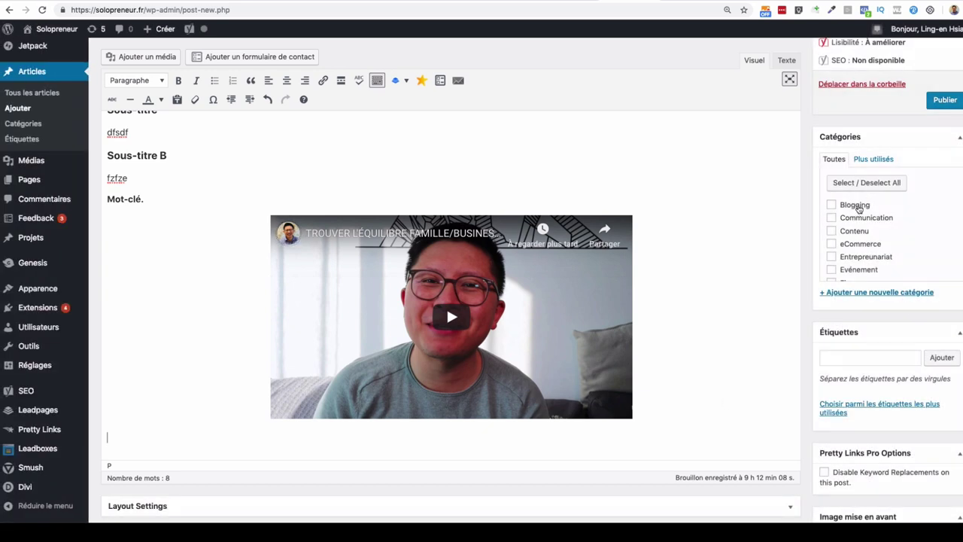
scroll(837, 225, "down", 2)
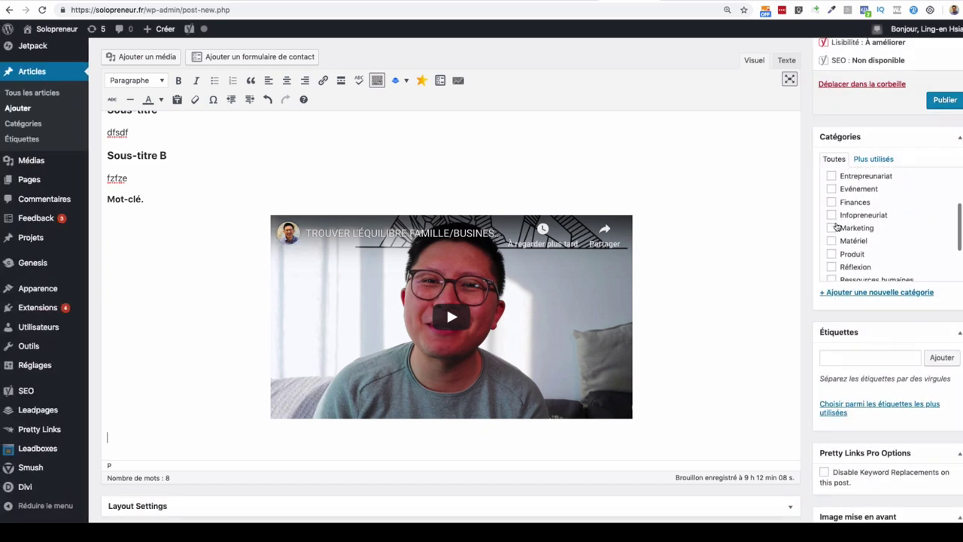
left_click(832, 230)
left_click(858, 362)
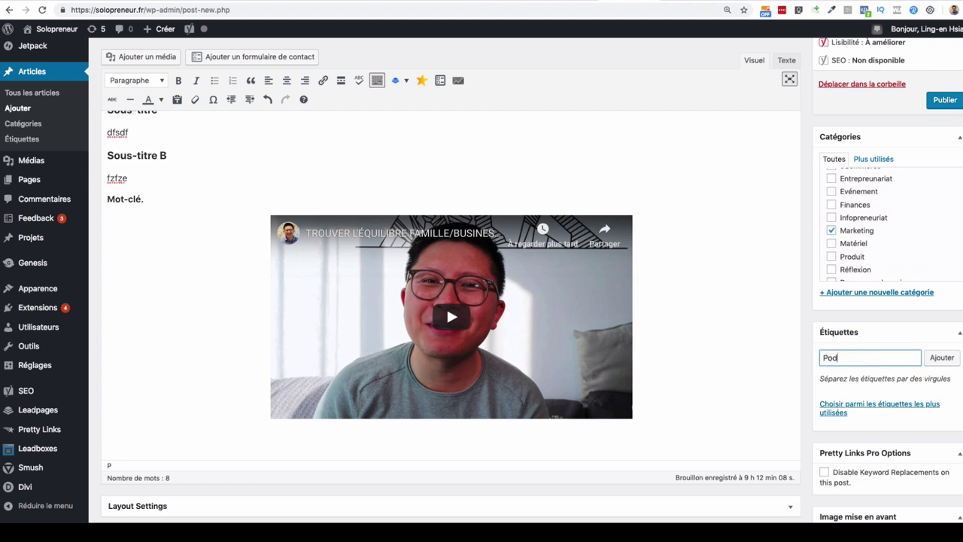
key("Return")
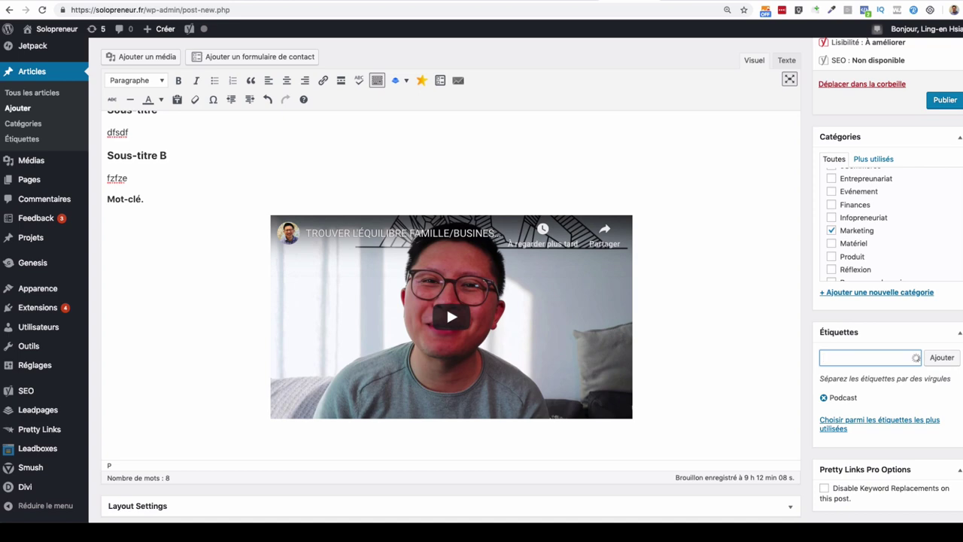
scroll(785, 336, "down", 3)
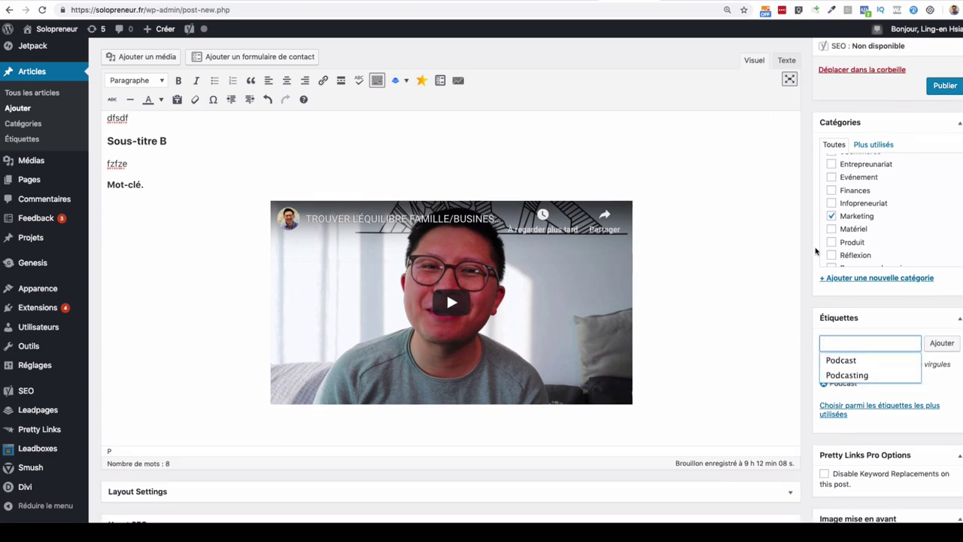
left_click(749, 290)
- Replace the default variables in the Yoast SEO meta title with "26 Définitions marketing"
scroll(758, 289, "down", 2)
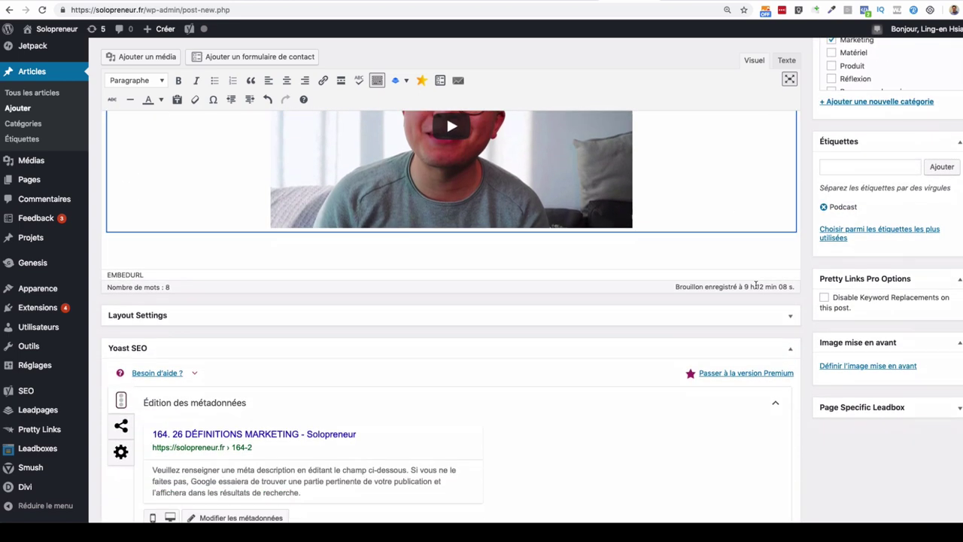
scroll(852, 366, "down", 2)
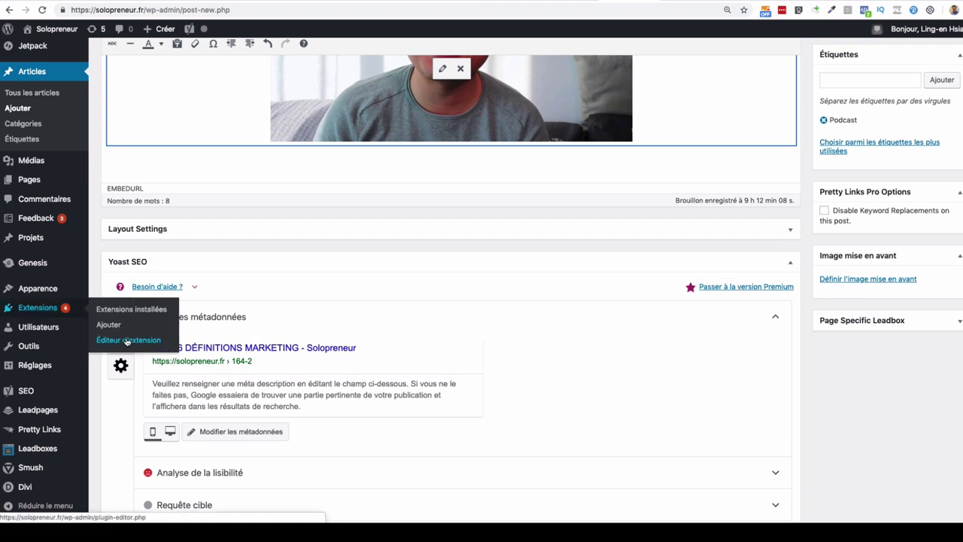
scroll(223, 331, "down", 3)
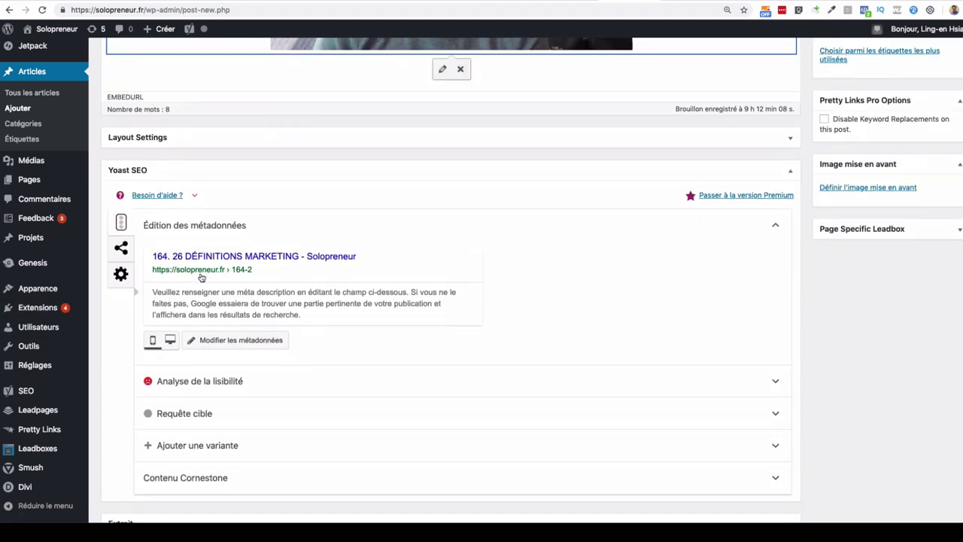
left_click(294, 256)
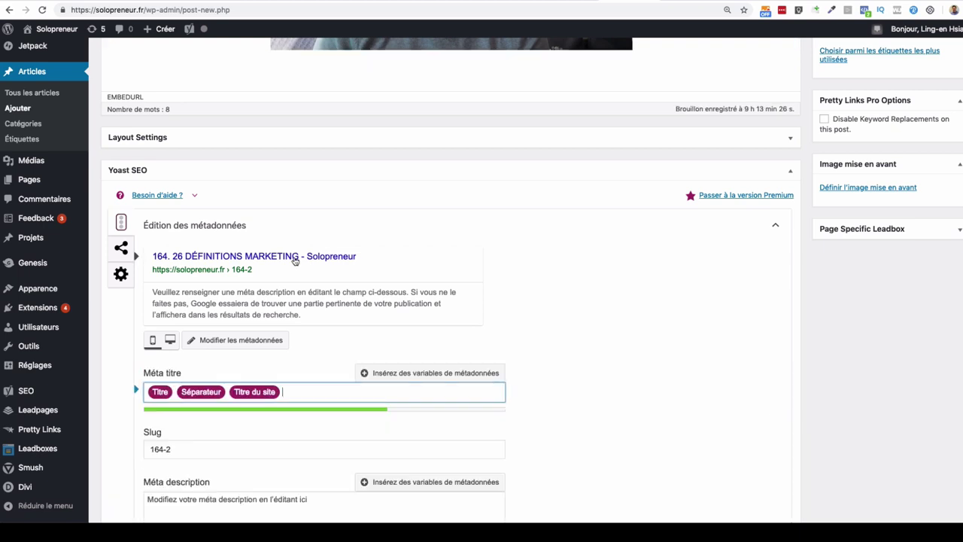
left_click_drag(291, 390, 115, 372)
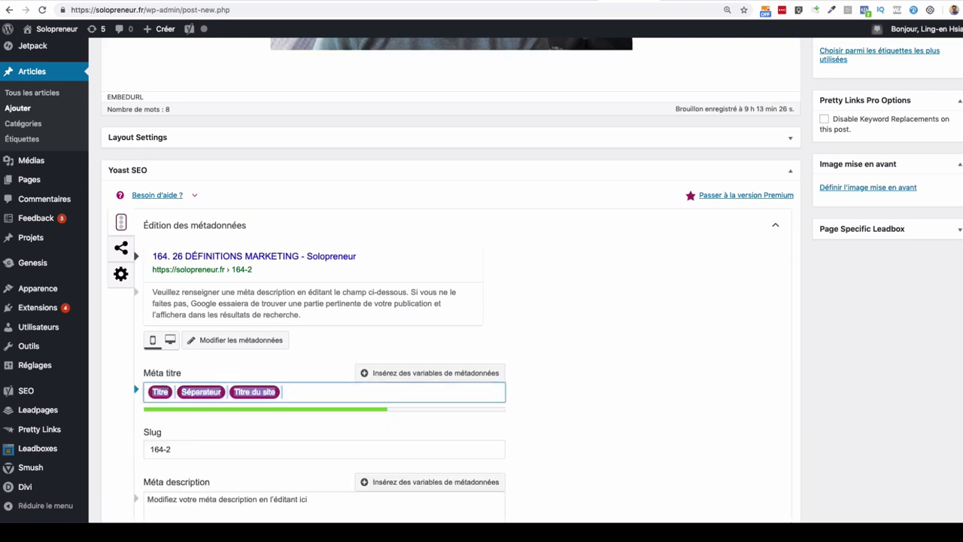
key("BackSpace")
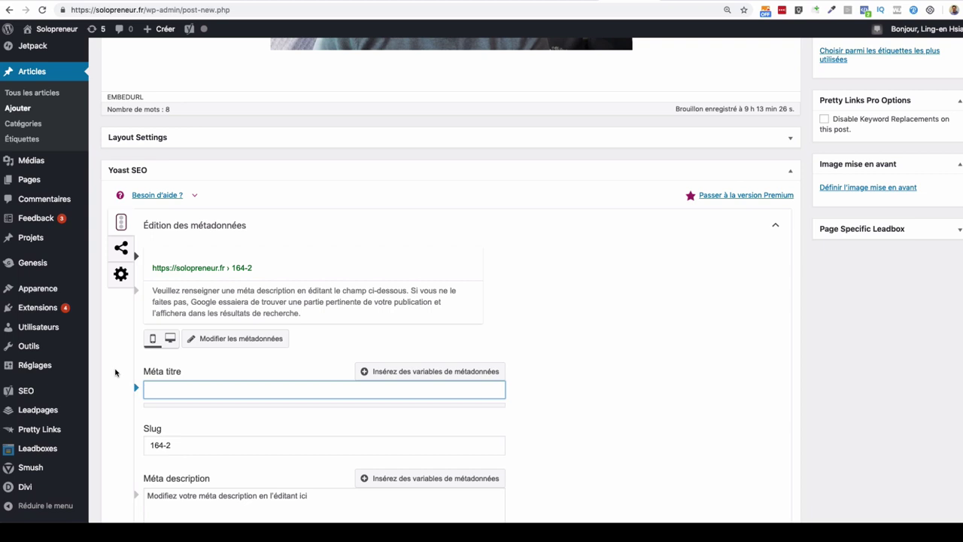
type("2")
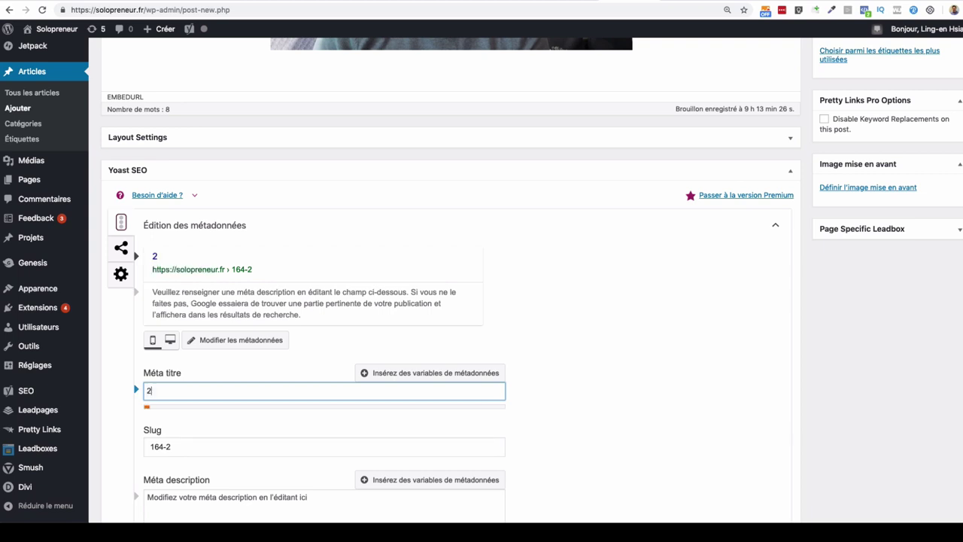
type("6 Défaut")
key("BackSpace")
key("BackSpace")
key("BackSpace")
type("o")
key("BackSpace")
type("inttions marketing")
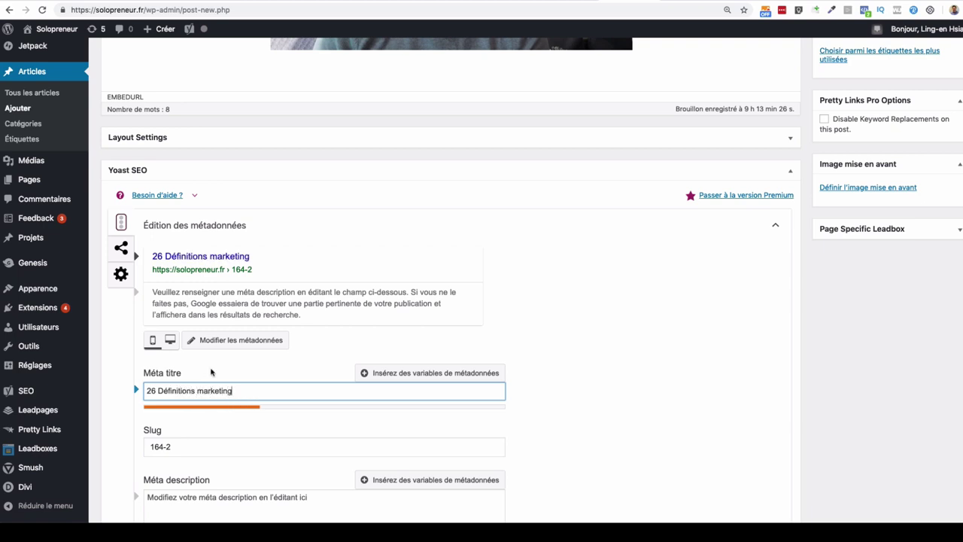
- Append "[podcast]" to the end of the Yoast SEO meta title
scroll(211, 369, "up", 10)
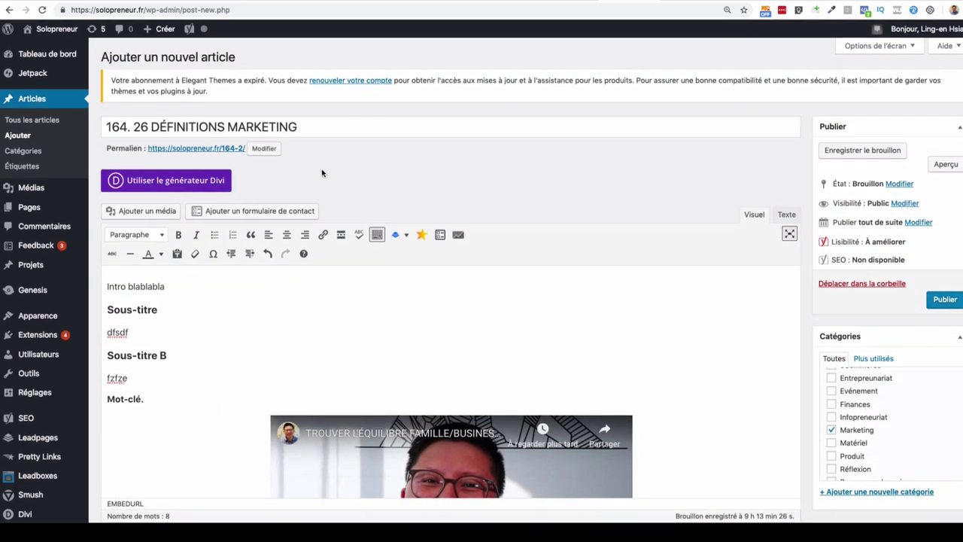
scroll(258, 361, "down", 10)
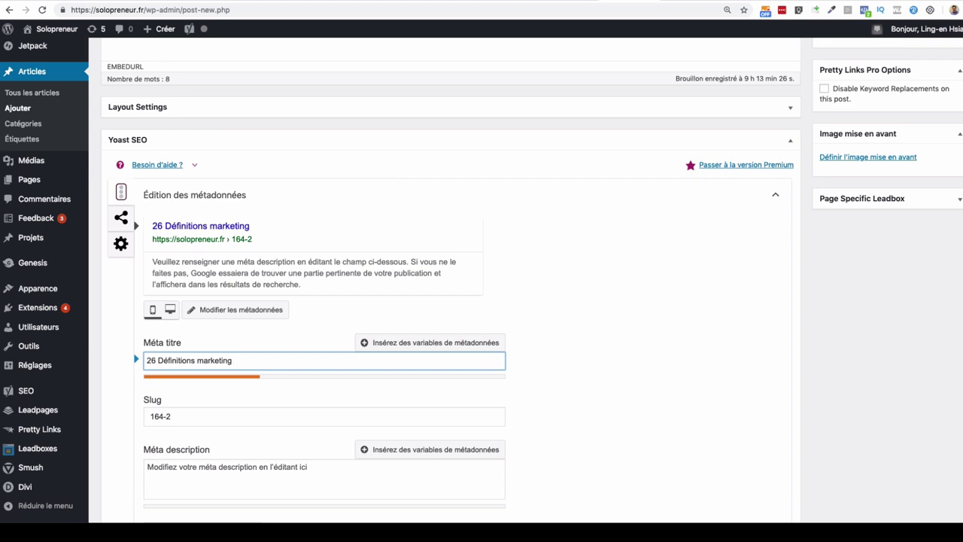
type("[")
type("20")
key("BackSpace")
key("BackSpace")
type("podcast")
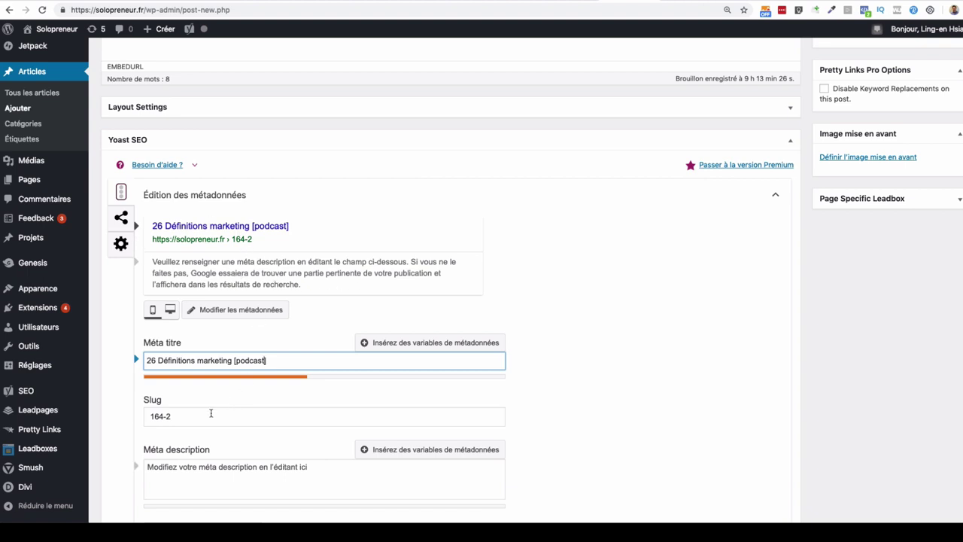
- Set the Yoast slug to 164 and the meta description to "Voici quelques définitions qui vous aideront à mieux comprendre le marketing digital."
left_click(189, 416)
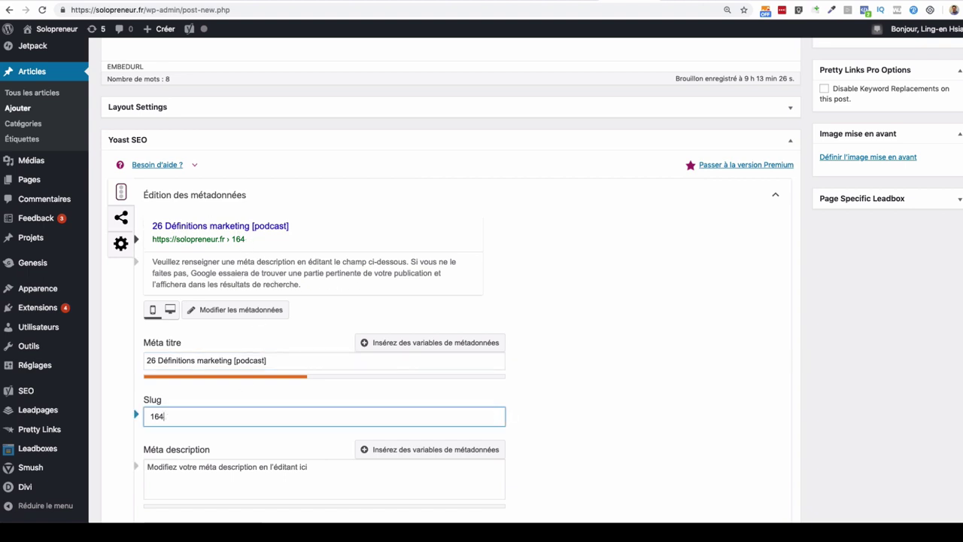
left_click(248, 474)
scroll(281, 403, "down", 3)
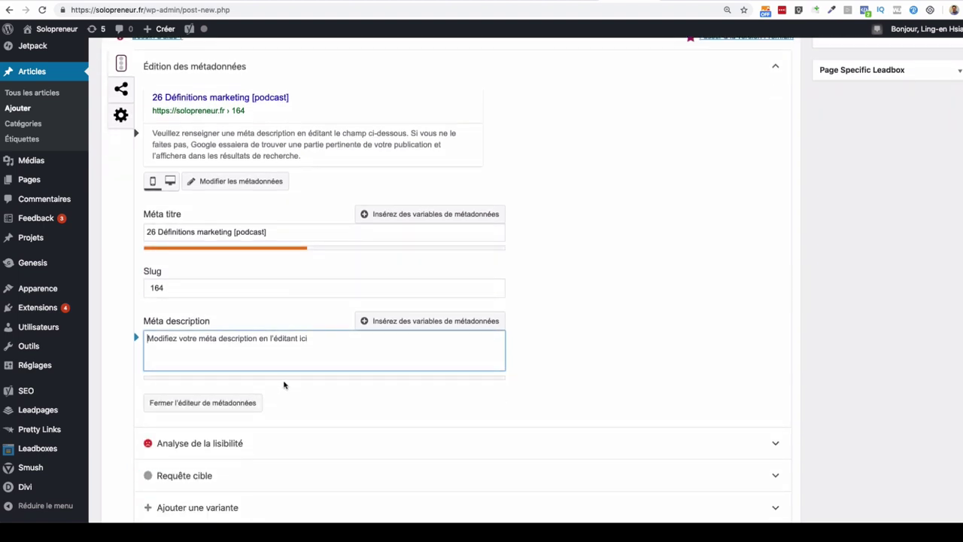
type("2")
key("BackSpace")
type("Voici quelq")
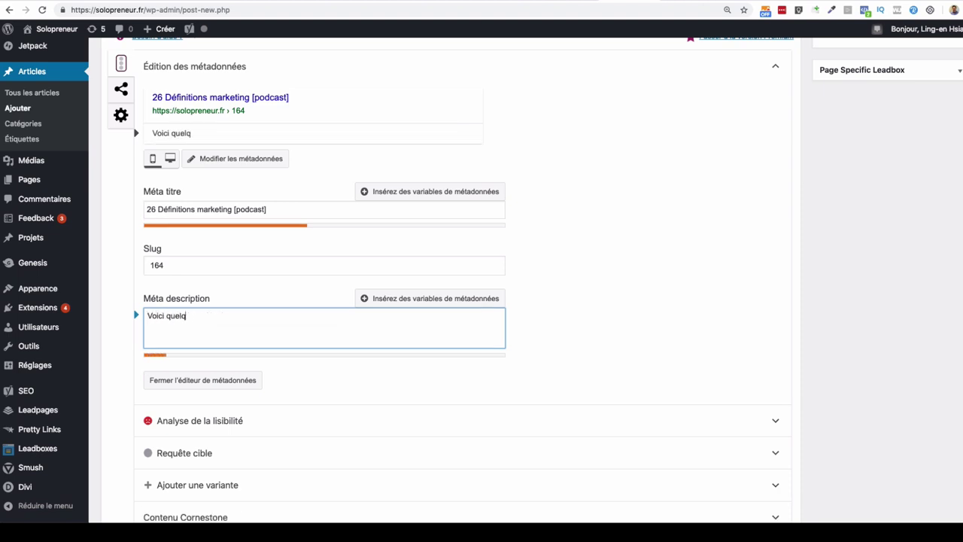
type("ues définitio")
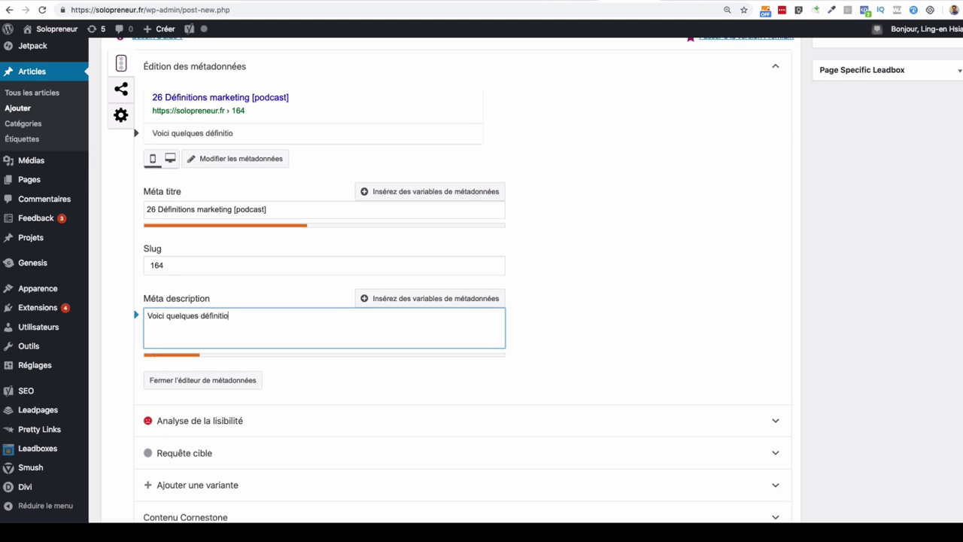
type("ns qui vous aider")
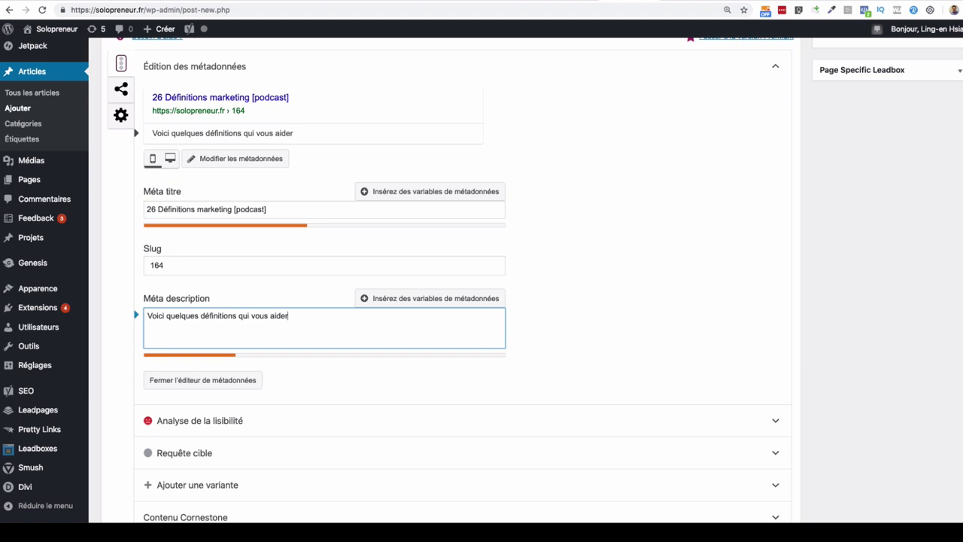
type("ont à mieux compren")
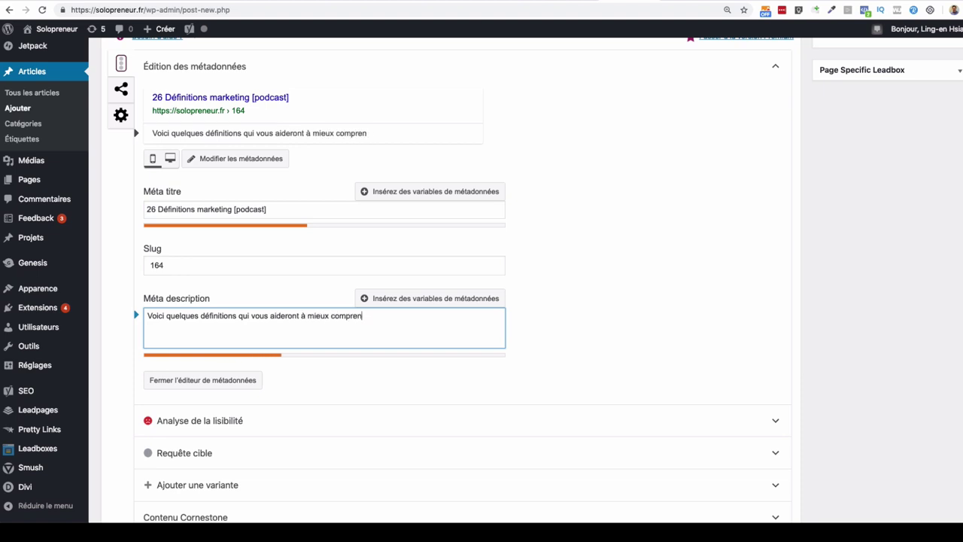
type("dre le marketing digital.")
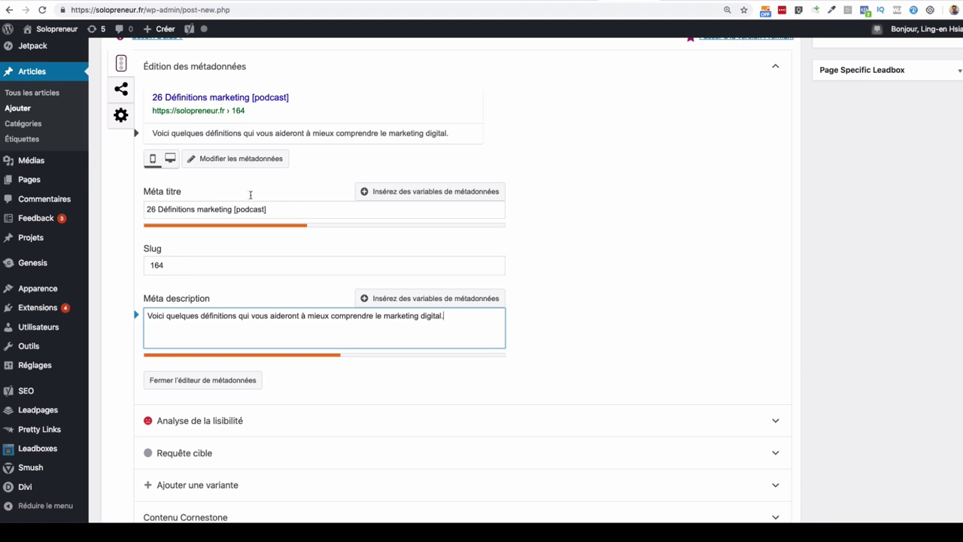
- Examine the results under "Analyse de la lisibilité" and "Requête cible" in Yoast SEO, and collapse both sections
scroll(251, 195, "down", 3)
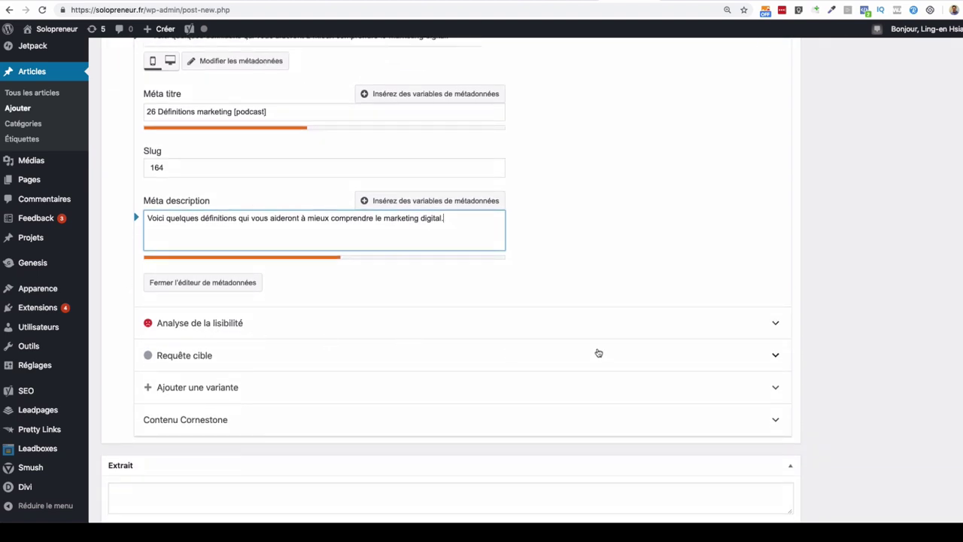
left_click(615, 326)
scroll(301, 369, "down", 4)
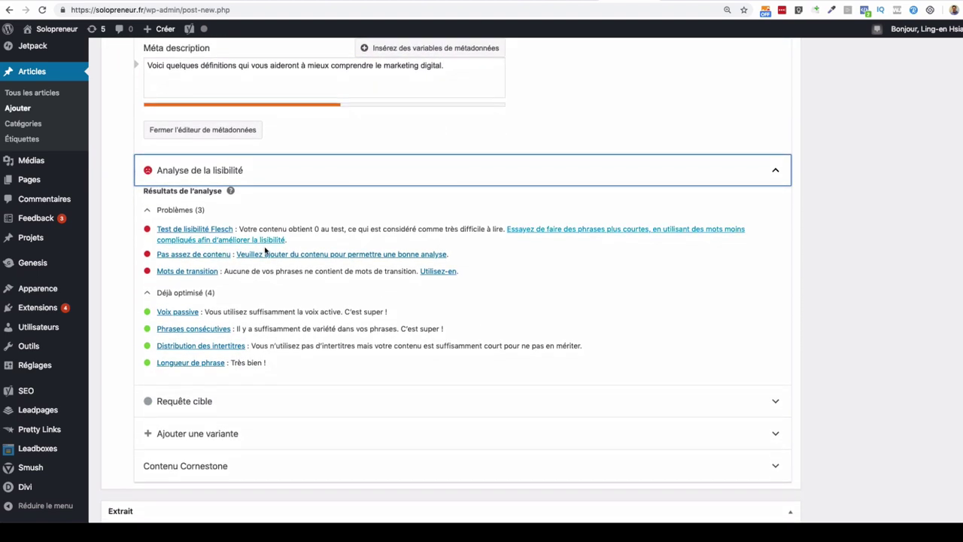
scroll(430, 340, "down", 2)
left_click(414, 316)
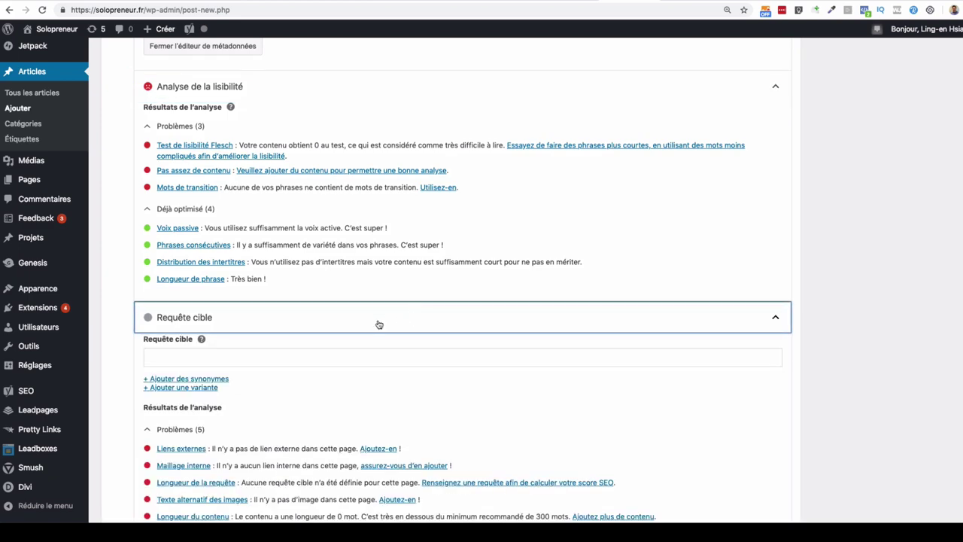
scroll(379, 324, "down", 4)
scroll(346, 323, "down", 3)
scroll(355, 325, "up", 4)
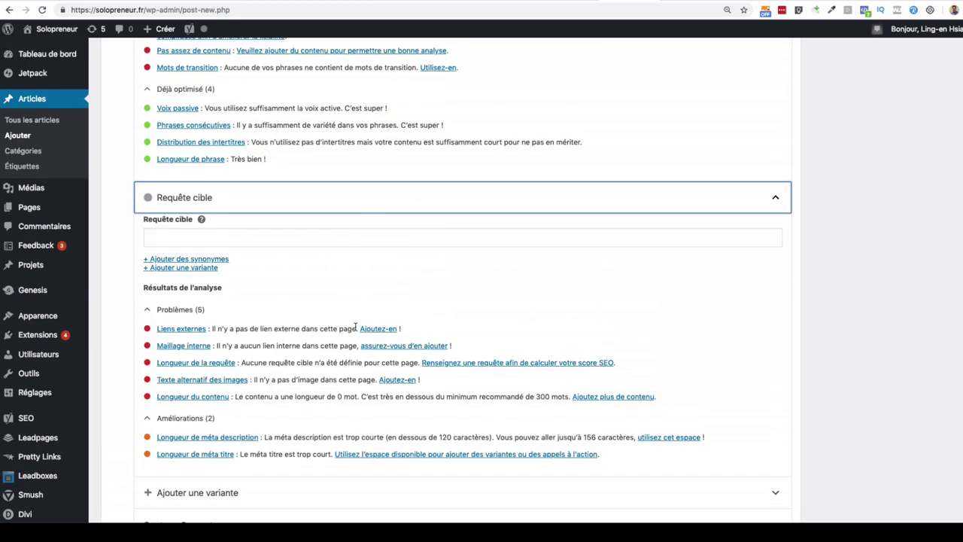
scroll(362, 286, "up", 1)
left_click(368, 238)
scroll(390, 238, "up", 5)
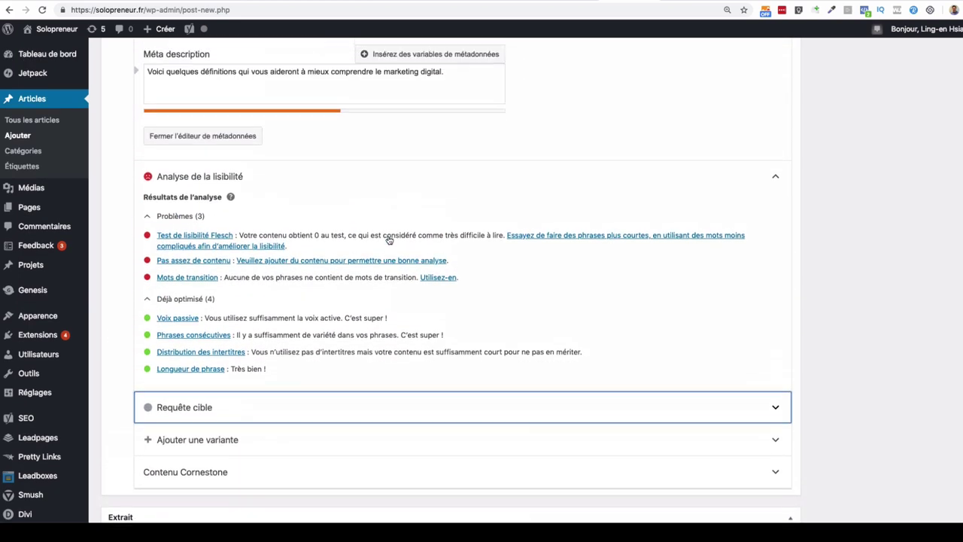
scroll(391, 236, "up", 2)
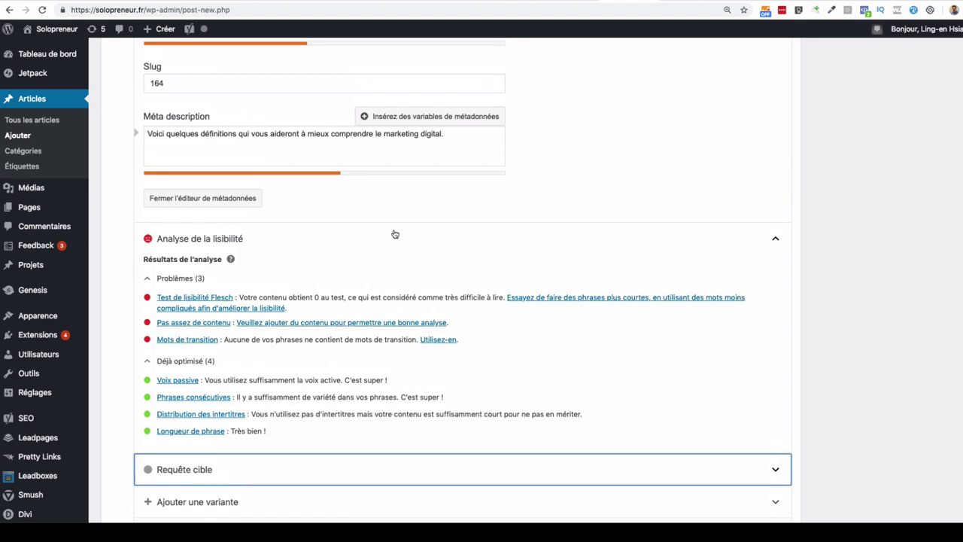
left_click(338, 250)
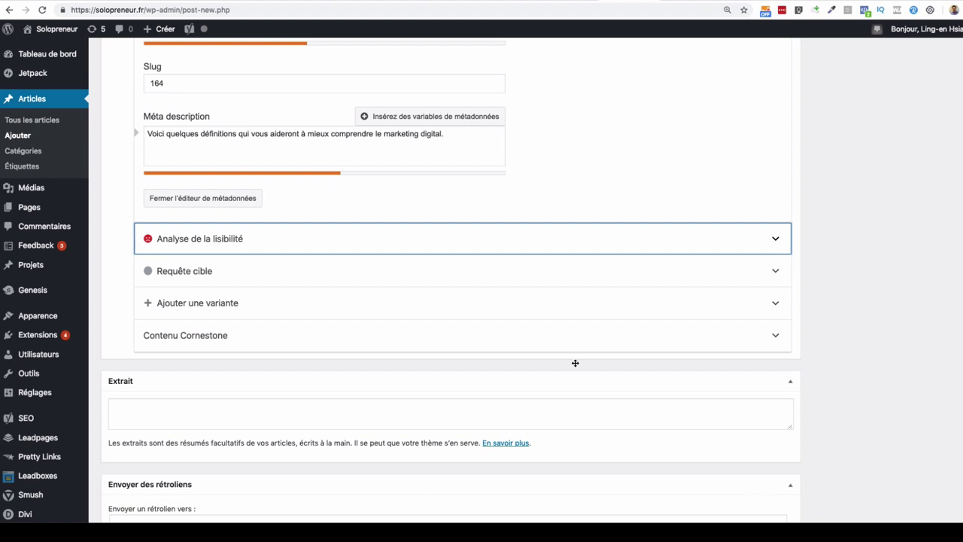
- Open a preview of the article and close it to return to the editor
scroll(415, 286, "up", 10)
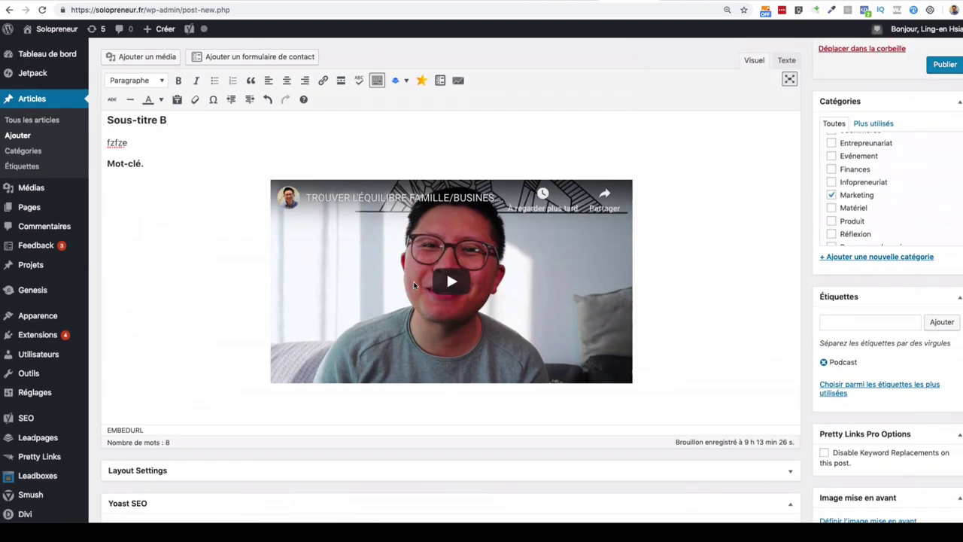
scroll(414, 285, "up", 5)
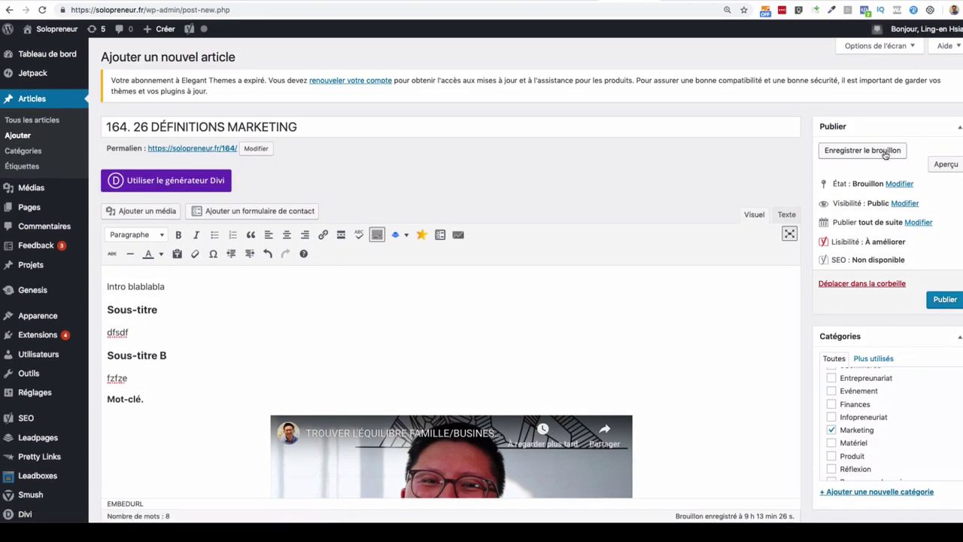
left_click(950, 167)
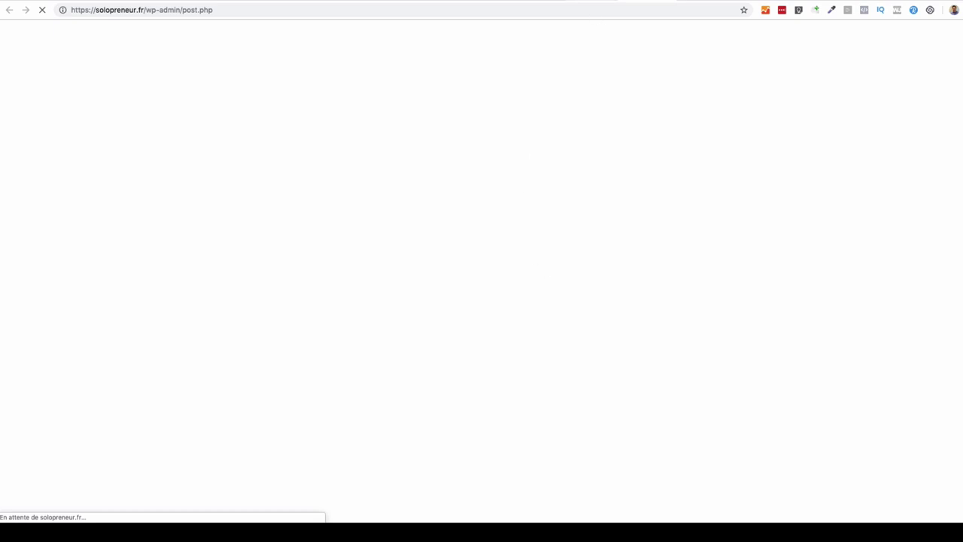
key("super+w")
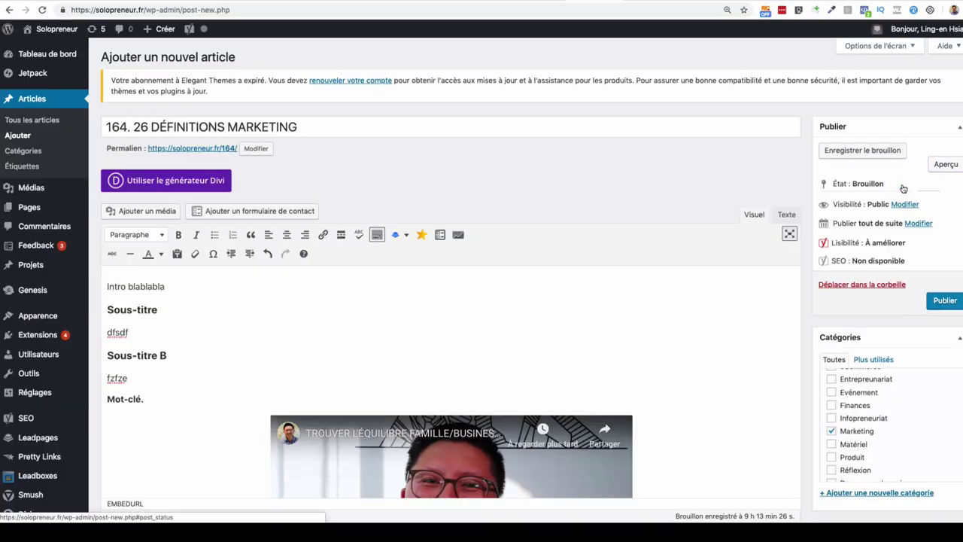
- Examine the available status options for the article, keeping "Brouillon" selected
left_click(900, 184)
left_click(889, 202)
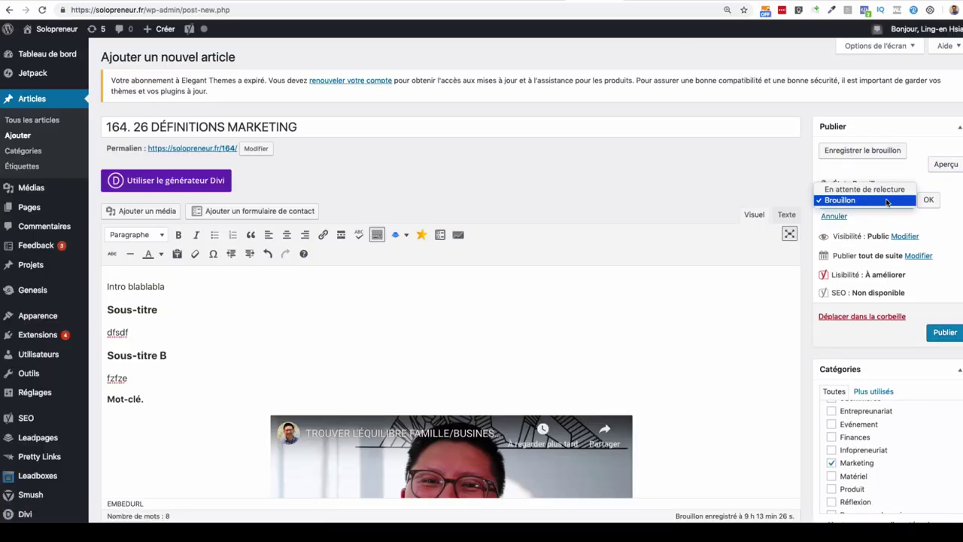
left_click(851, 217)
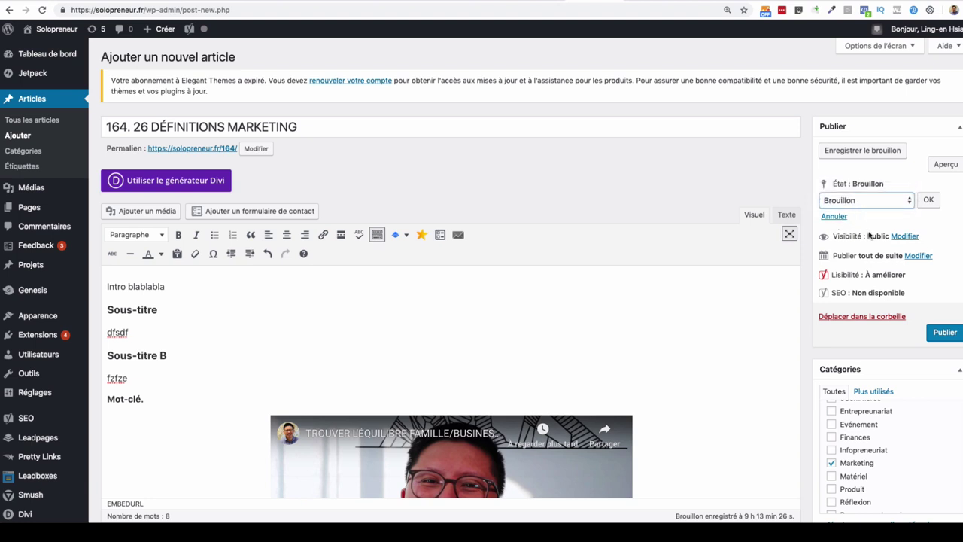
- Examine the article's visibility options "Privé" and "Protégé par mot de passe", and set the choice back to "Public"
left_click(906, 236)
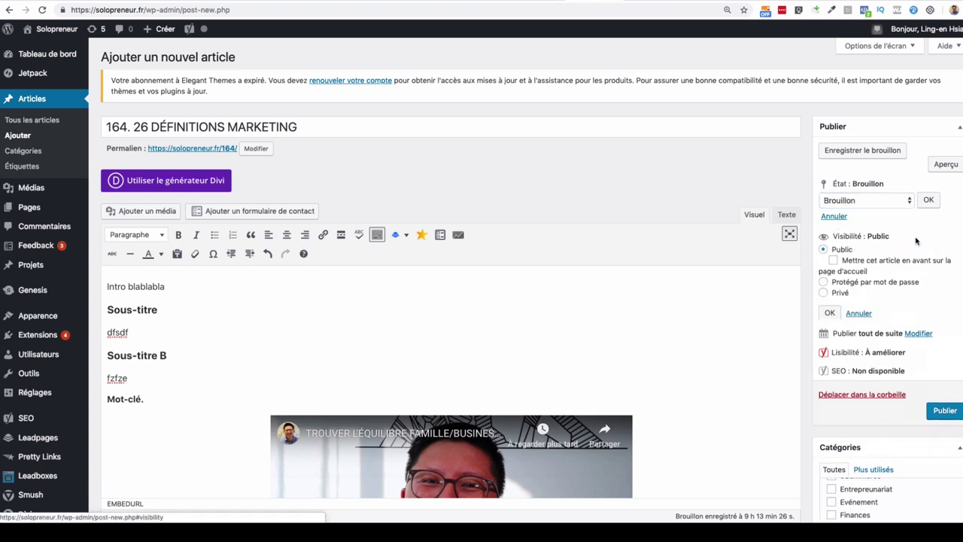
left_click(823, 292)
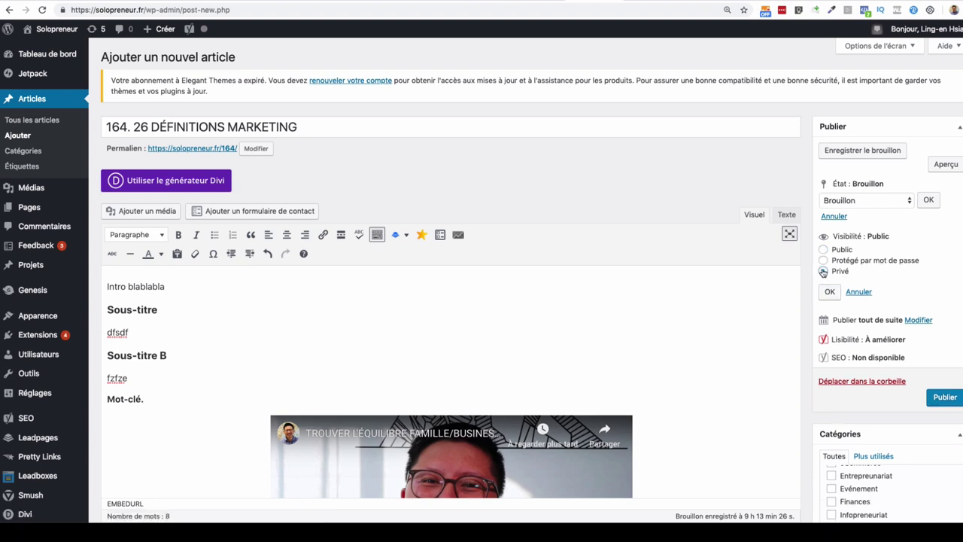
left_click(823, 261)
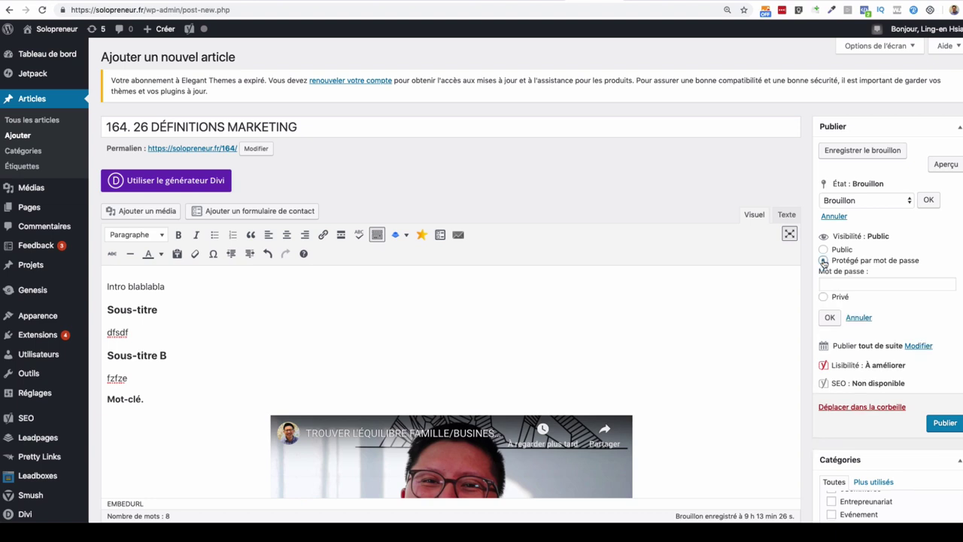
left_click(824, 249)
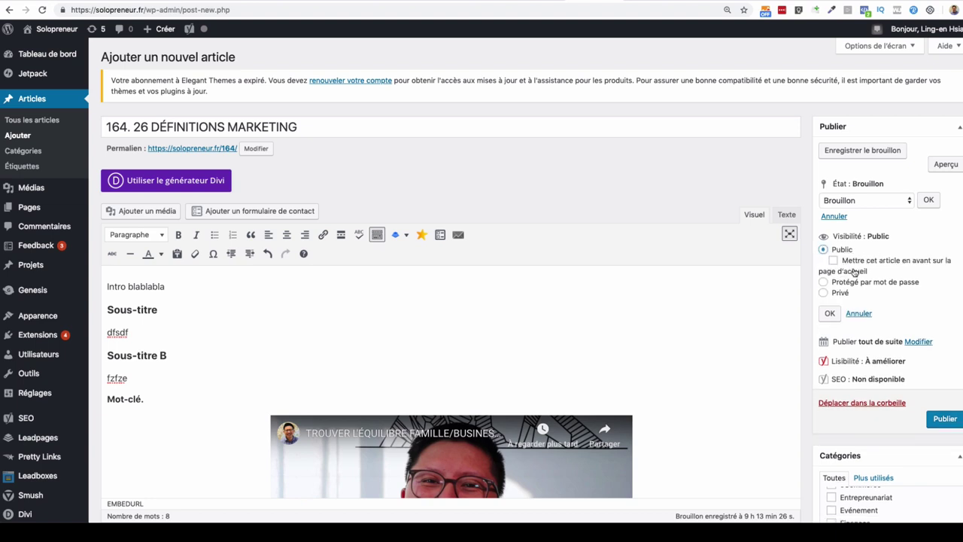
- Examine the publication date and time settings and cancel without scheduling the article
scroll(885, 263, "down", 2)
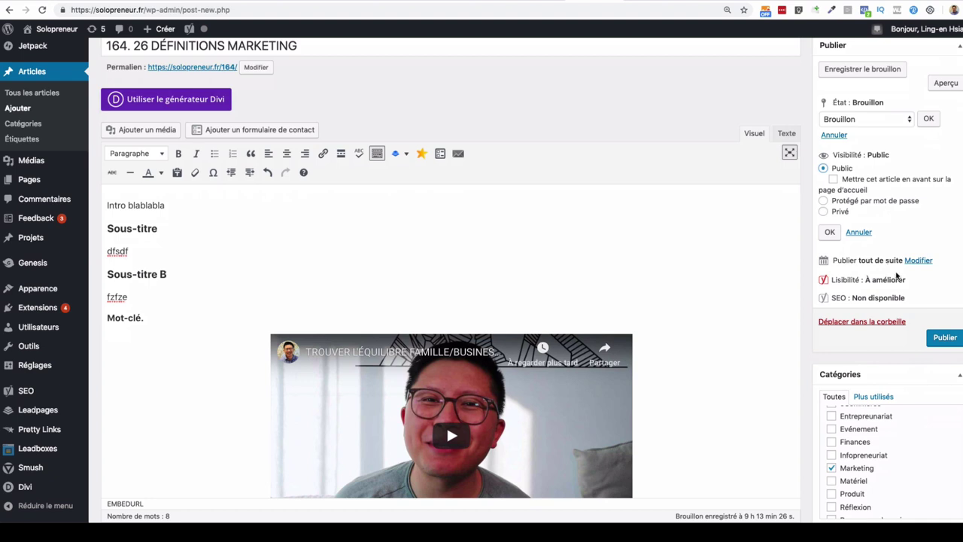
left_click(918, 260)
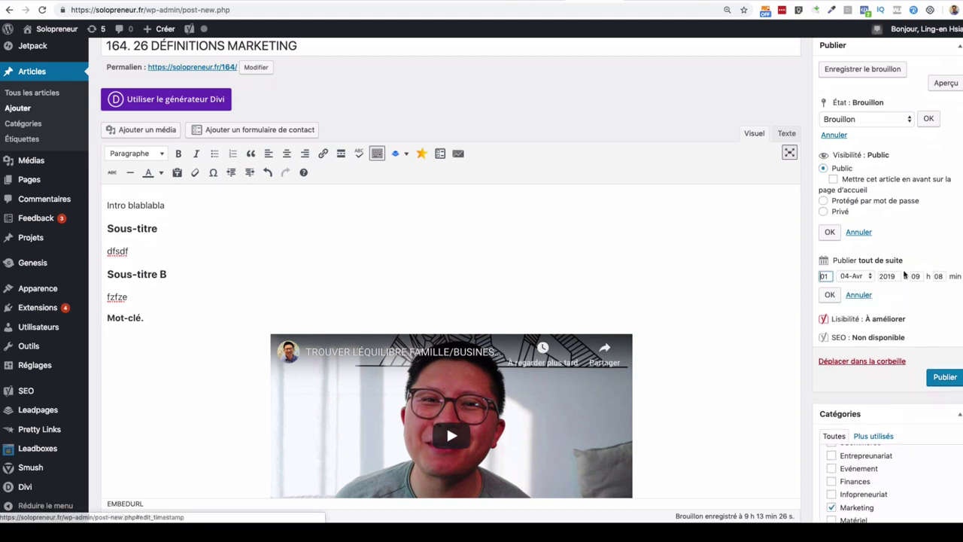
left_click(856, 295)
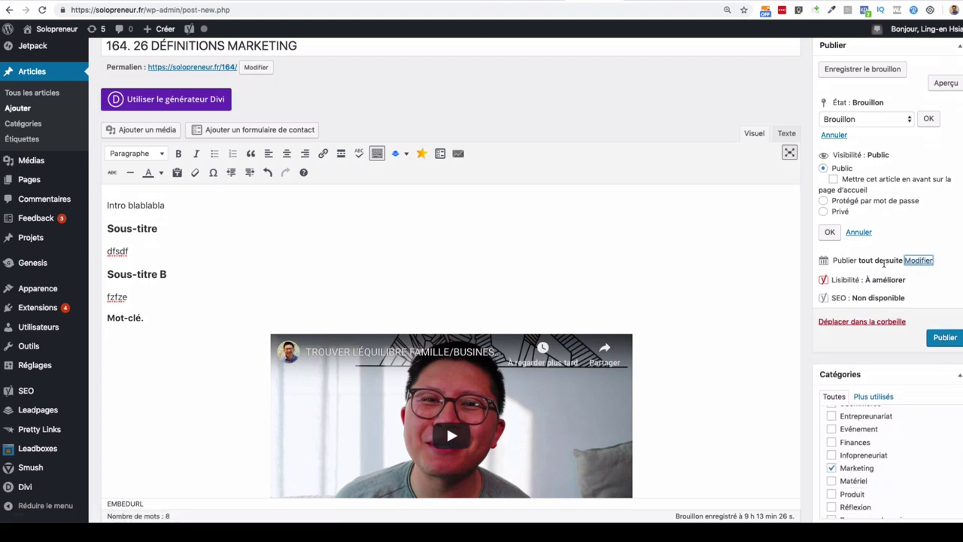
- Review the article body along with its category, tag and publishing settings
scroll(890, 273, "down", 2)
scroll(937, 279, "down", 2)
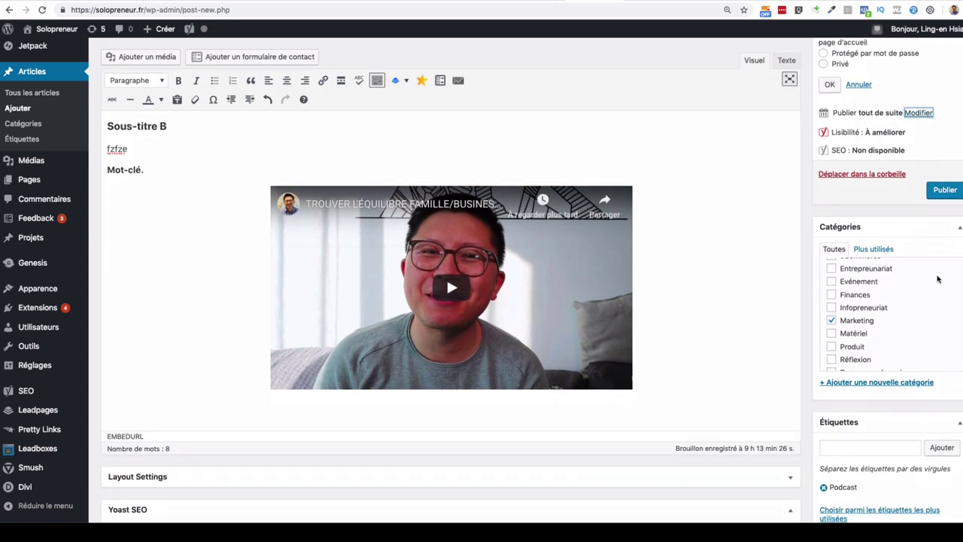
scroll(938, 276, "up", 5)
scroll(944, 277, "up", 3)
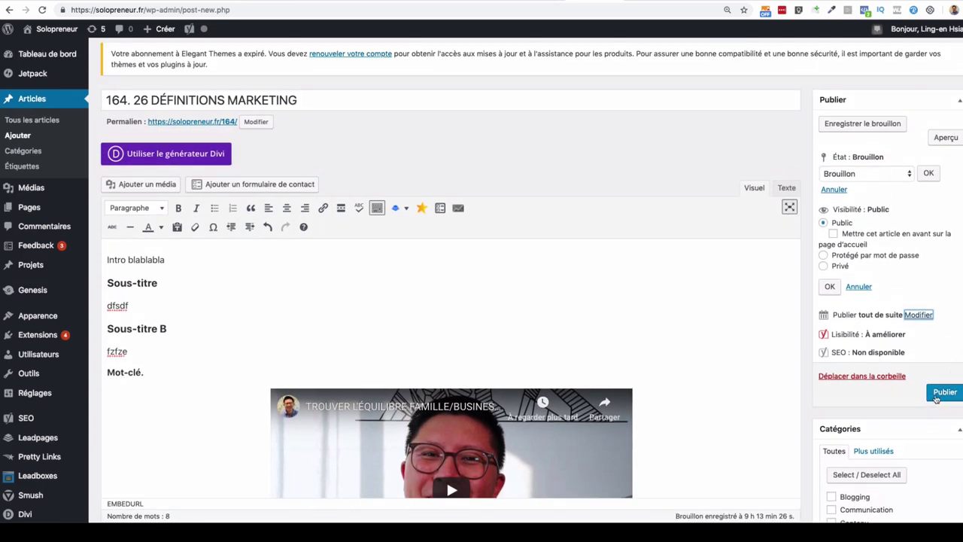
scroll(941, 399, "up", 1)
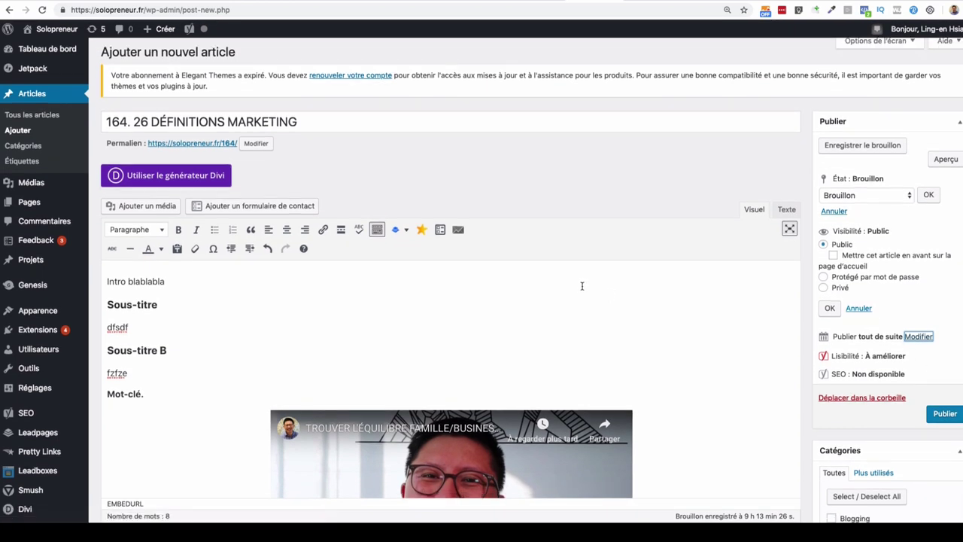
scroll(582, 286, "down", 2)
scroll(615, 284, "down", 5)
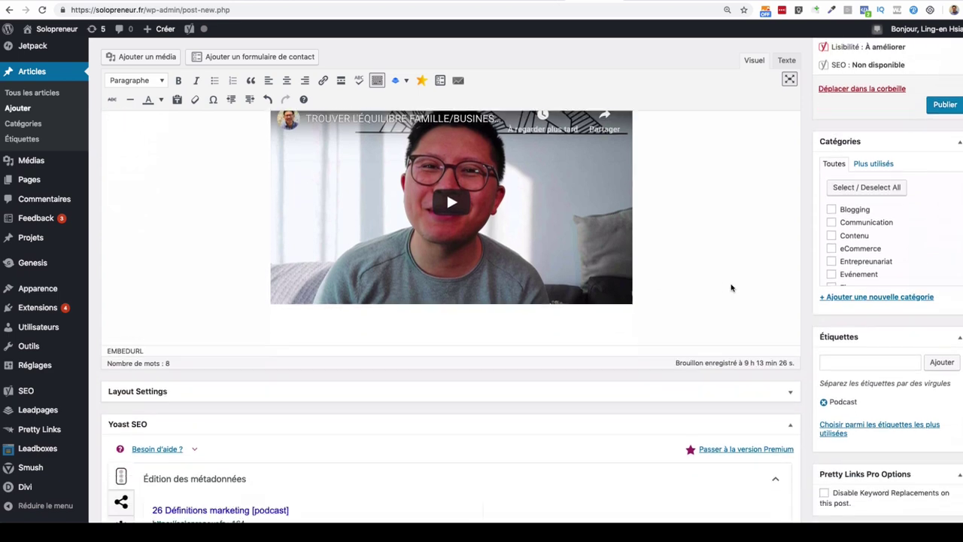
scroll(730, 286, "up", 3)
scroll(732, 285, "up", 3)
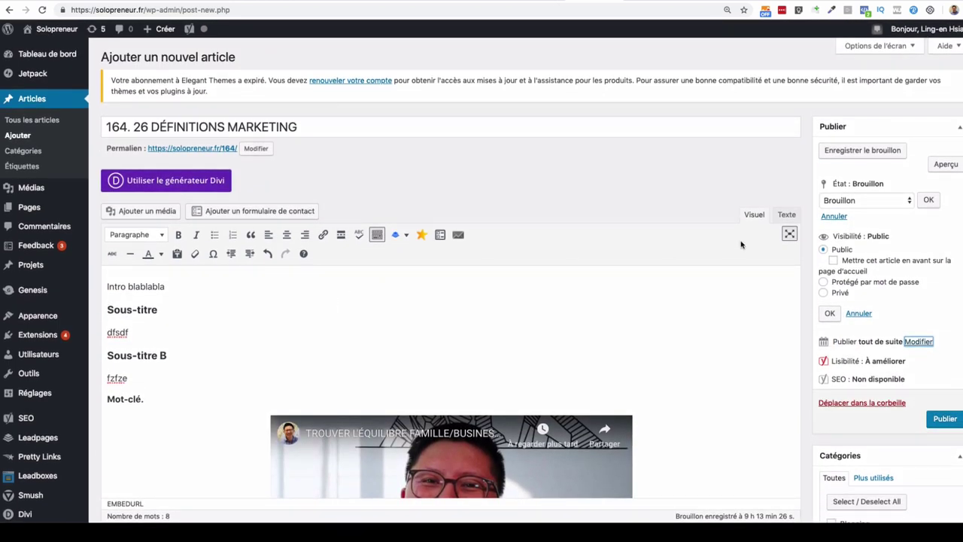
- In the text (HTML) editor, add the lines "dsfdsdf" and "dsfdsf" below "dfsdf" under the first subtitle
left_click(142, 332)
left_click(788, 216)
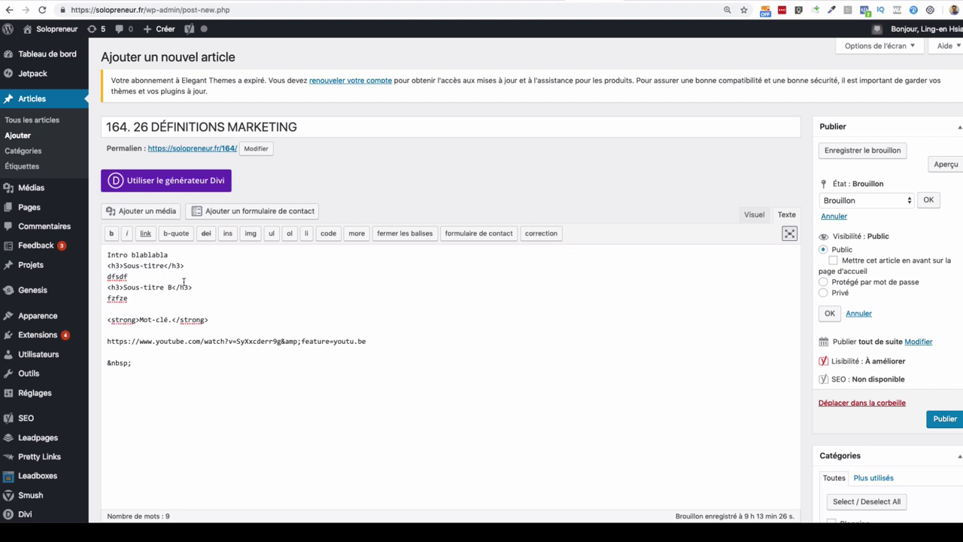
key("Return")
type("dsfdsdf")
key("Return")
type("dsfdsf")
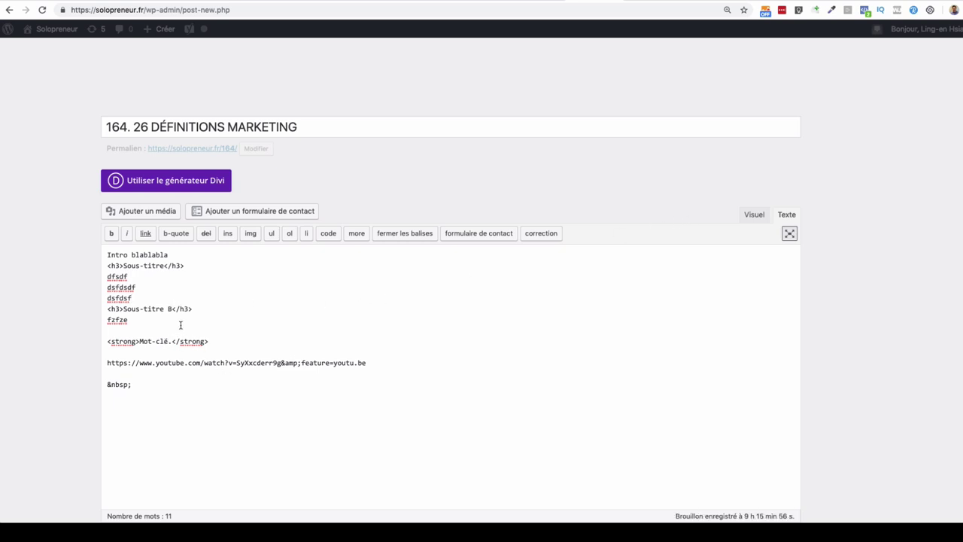
- Insert two blank lines above the bold "Mot-clé." line and return to the visual editor
key("Return")
key("Return")
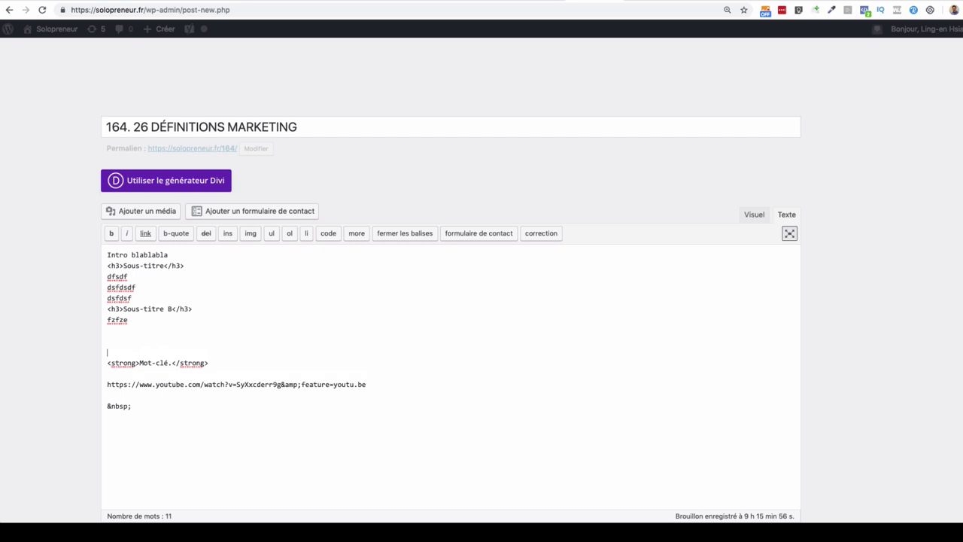
left_click(756, 216)
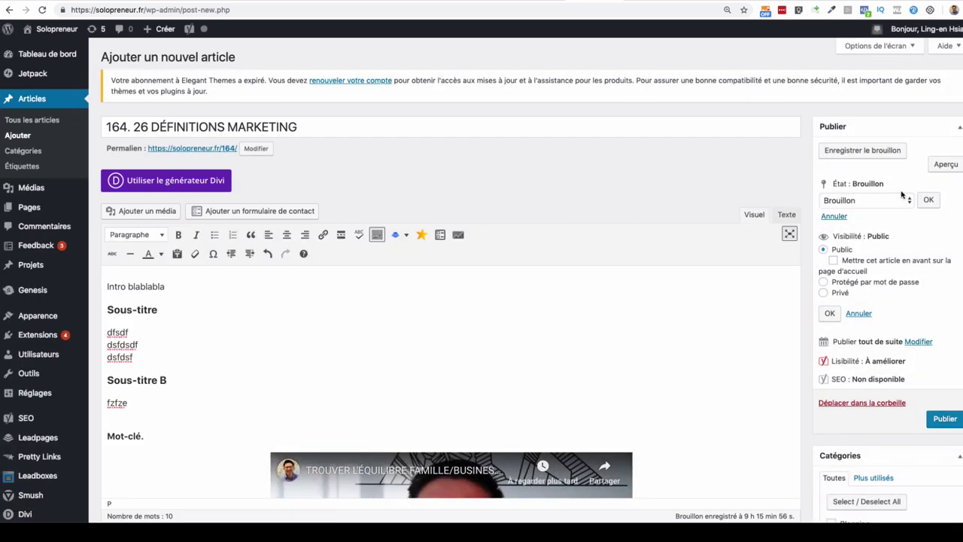
scroll(902, 195, "down", 3)
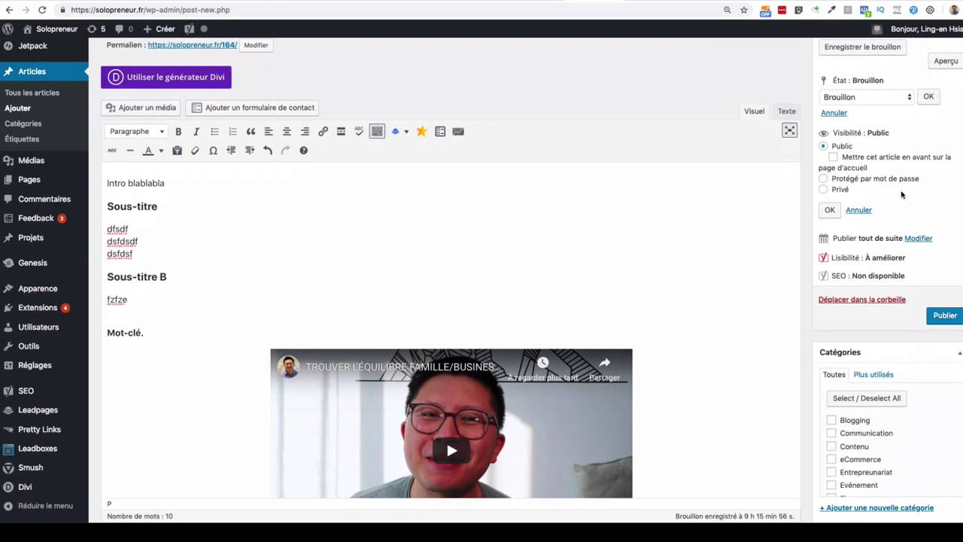
scroll(902, 194, "down", 1)
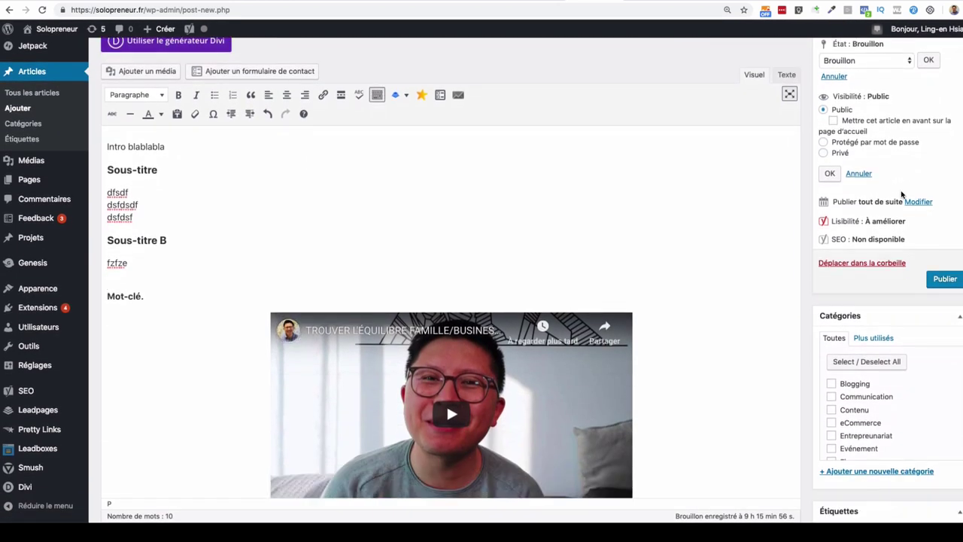
scroll(902, 194, "down", 1)
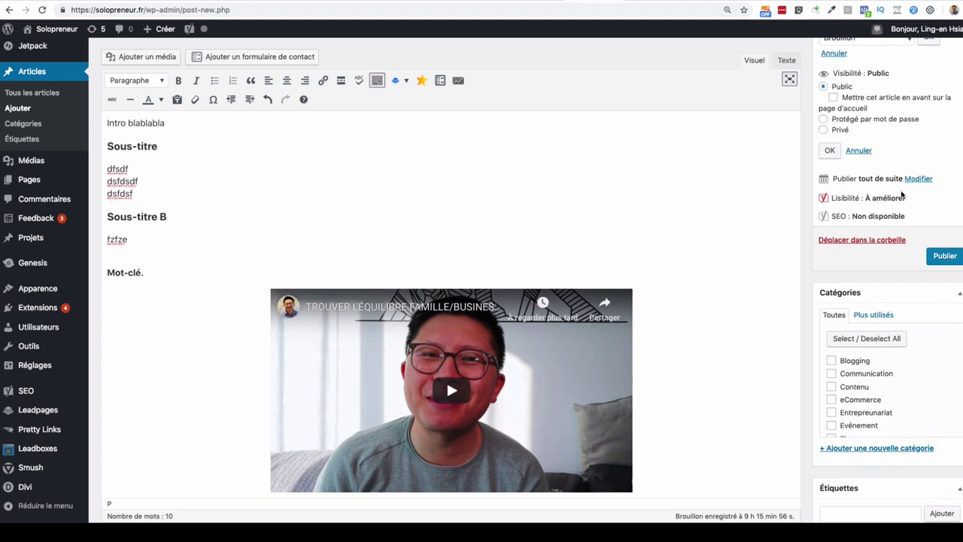
scroll(901, 194, "down", 1)
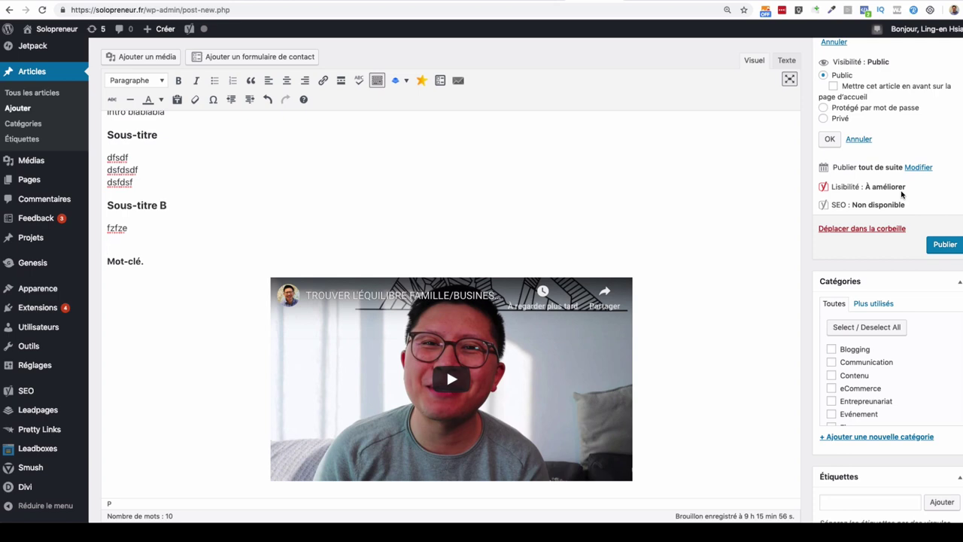
scroll(901, 194, "down", 5)
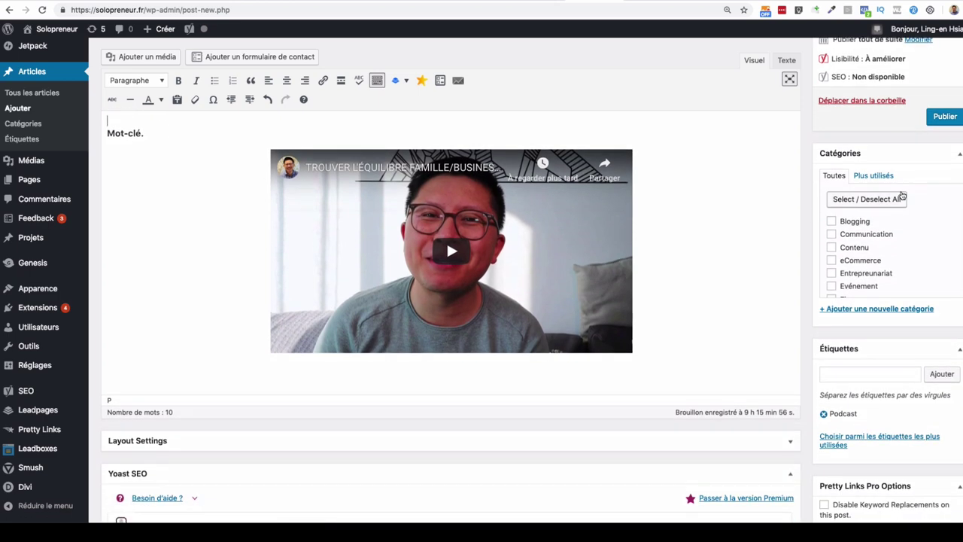
scroll(901, 195, "up", 12)
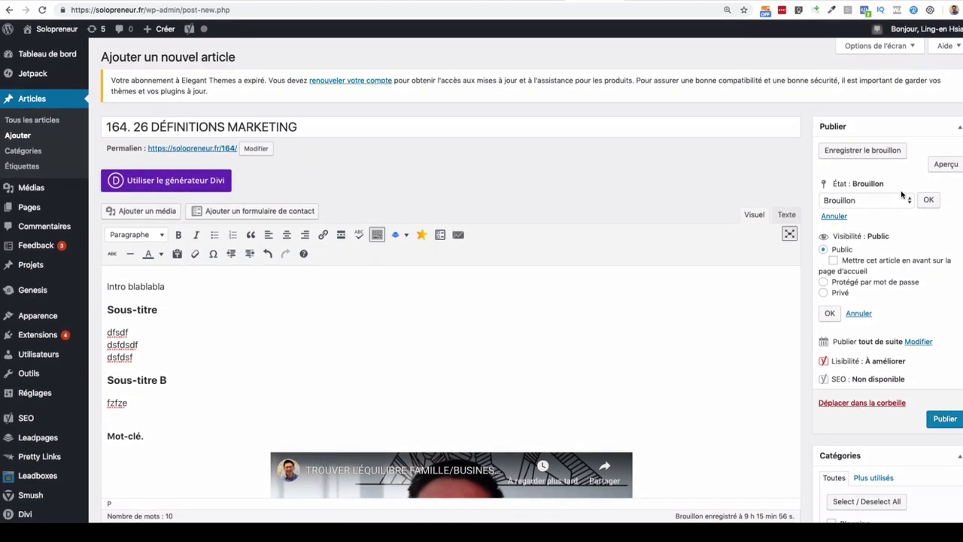